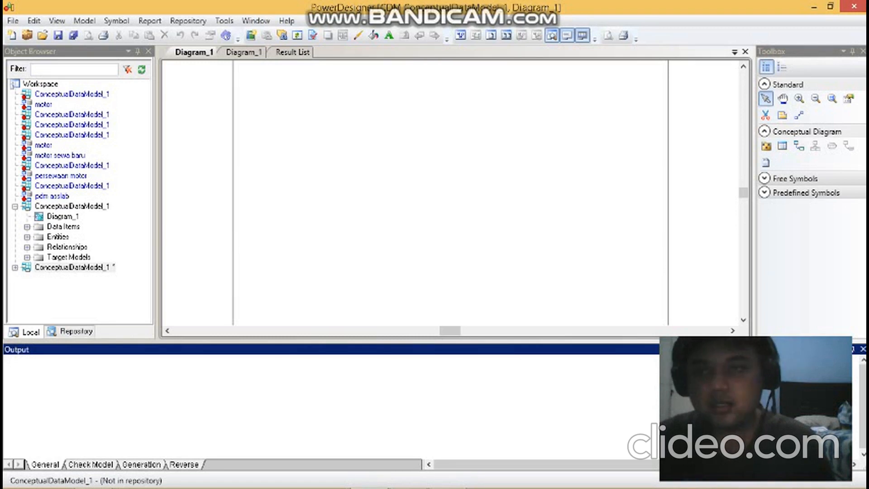
- Place five entities on the empty conceptual diagram, three across the upper part and two below them
{"action": "left_click", "coordinate": [781, 146]}
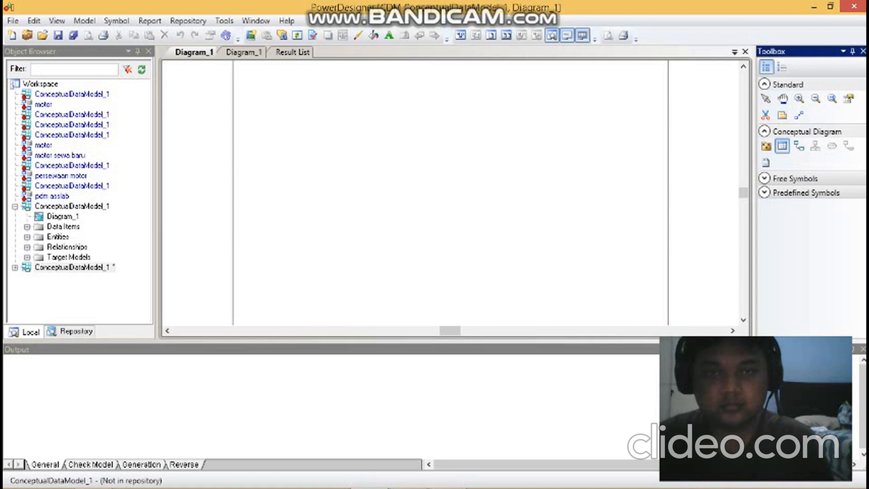
{"action": "left_click", "coordinate": [296, 125]}
{"action": "left_click", "coordinate": [441, 125]}
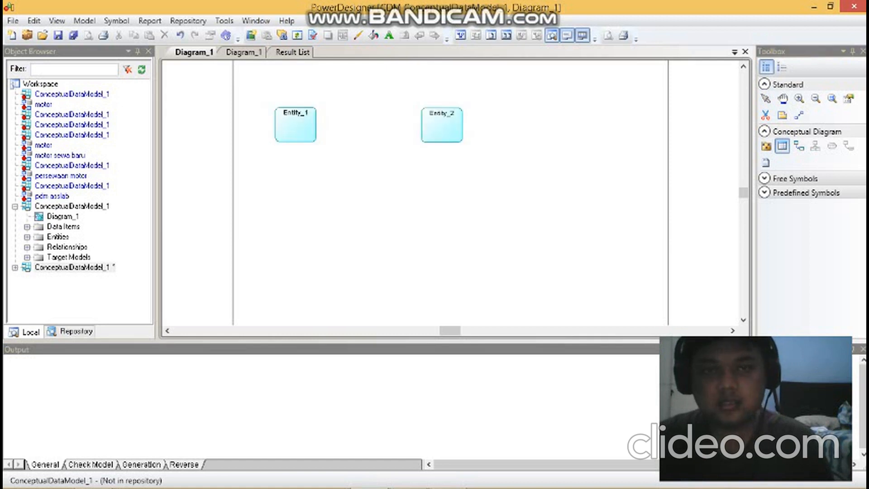
{"action": "left_click", "coordinate": [606, 142]}
{"action": "left_click", "coordinate": [562, 239]}
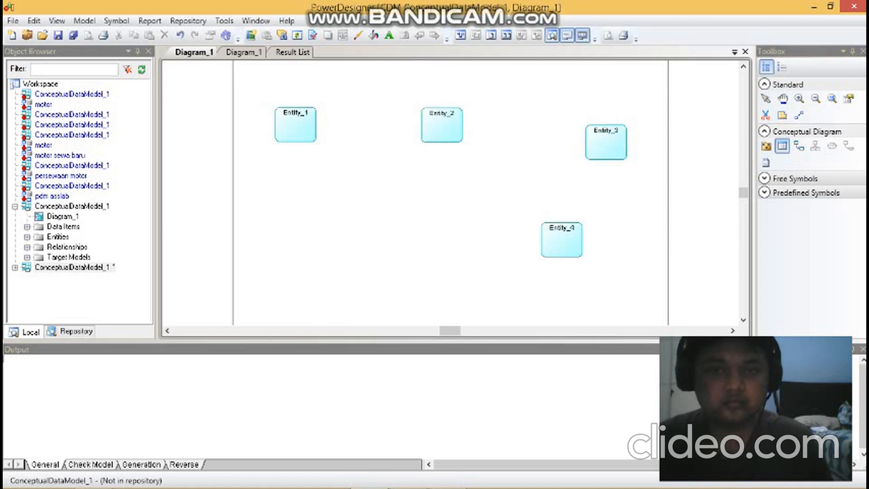
{"action": "left_click", "coordinate": [404, 238]}
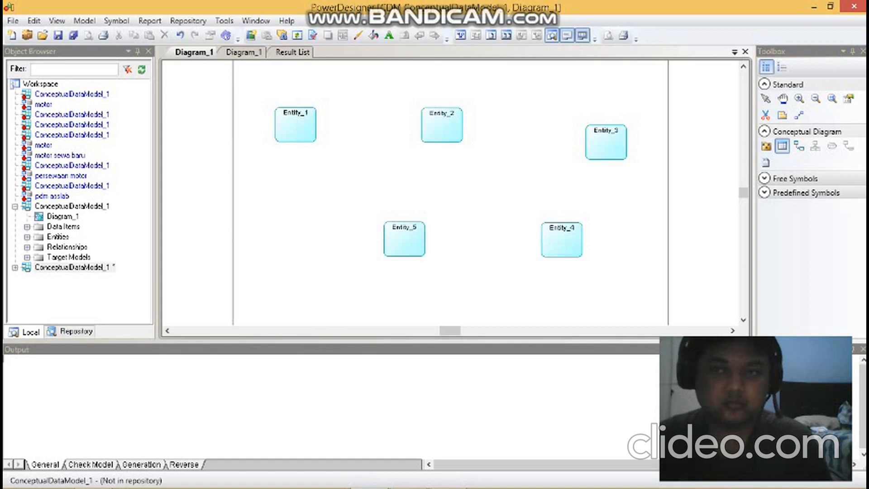
{"action": "left_click", "coordinate": [766, 99]}
- Name the upper-left entity pelanggan and add nama as its first attribute
{"action": "double_click", "coordinate": [295, 125]}
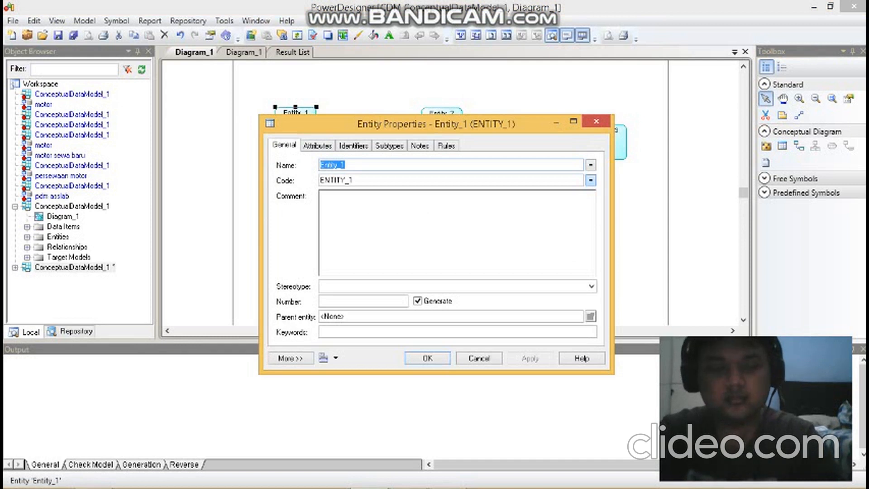
{"action": "type", "text": "pelanggan"}
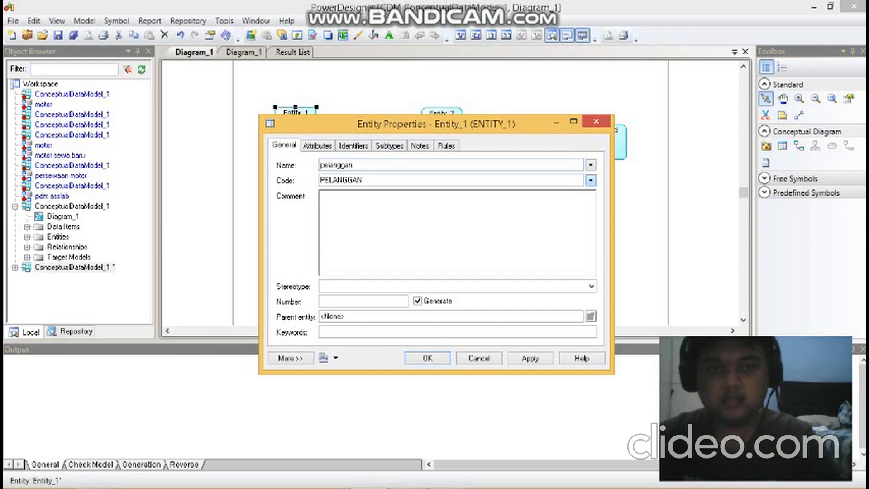
{"action": "left_click", "coordinate": [317, 146]}
{"action": "left_click", "coordinate": [331, 192]}
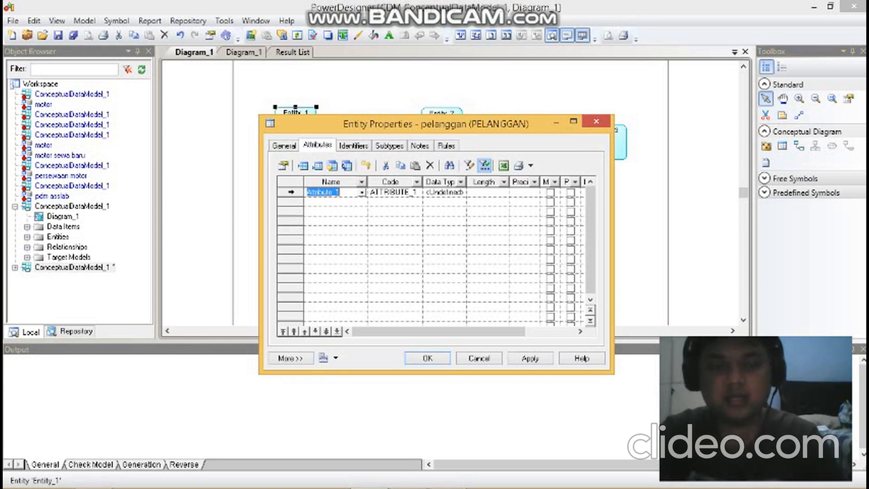
{"action": "type", "text": "nama"}
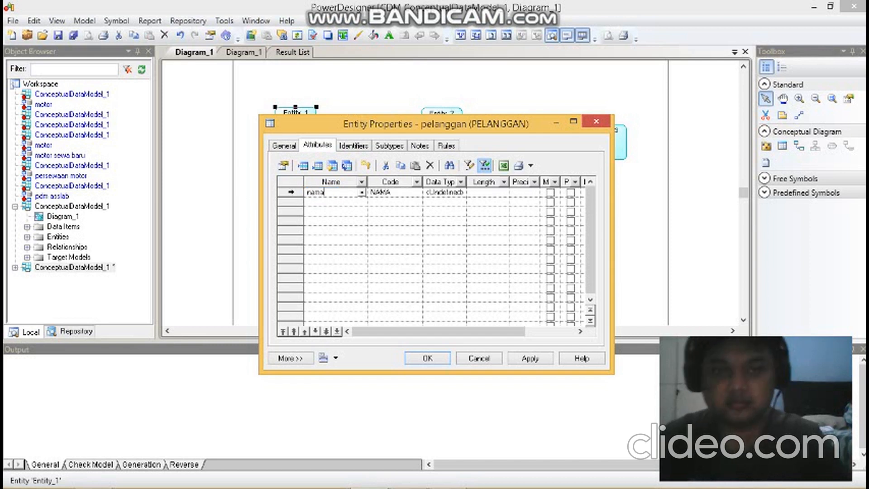
- Add a second attribute named nik to the pelanggan entity
{"action": "left_click", "coordinate": [333, 202]}
{"action": "left_click", "coordinate": [333, 202]}
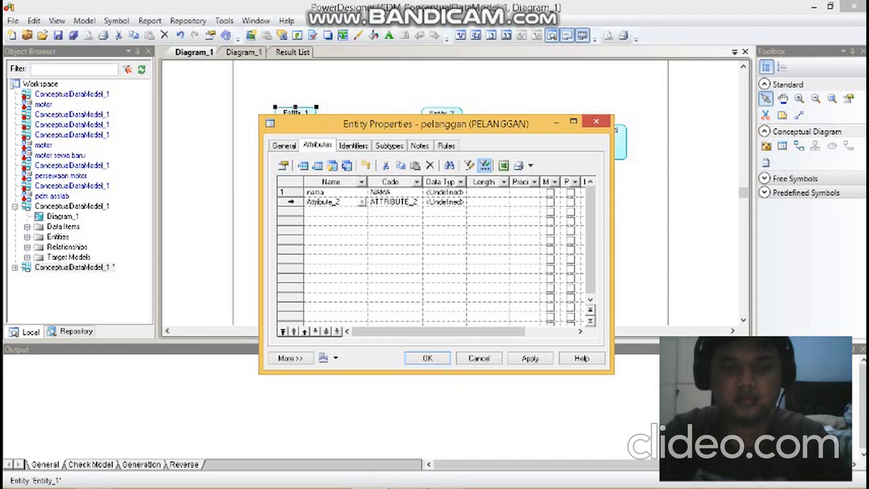
{"action": "type", "text": "nik"}
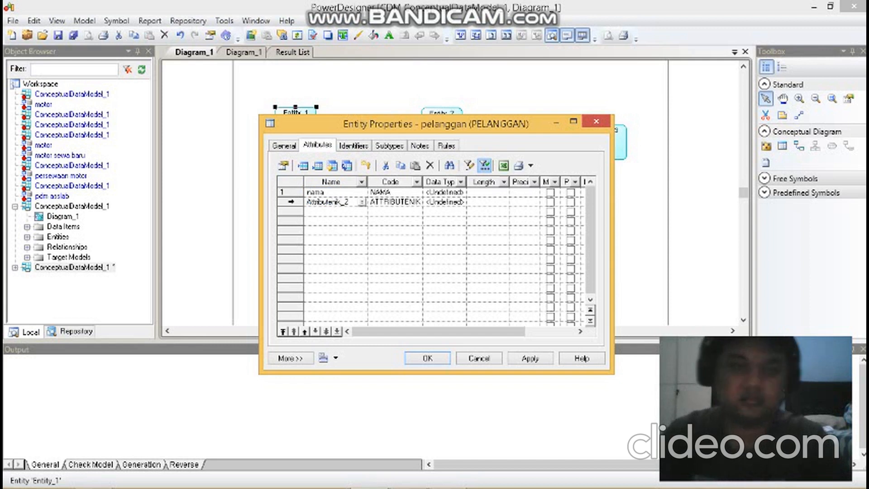
{"action": "double_click", "coordinate": [348, 202]}
{"action": "type", "text": "nik"}
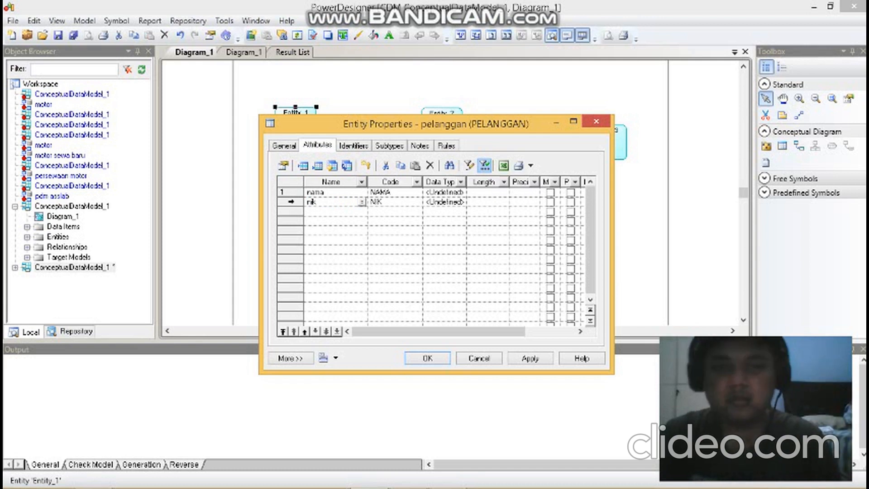
- Set the data type of the nama attribute to Variable characters with length 50
{"action": "left_click", "coordinate": [441, 192]}
{"action": "left_click", "coordinate": [451, 193]}
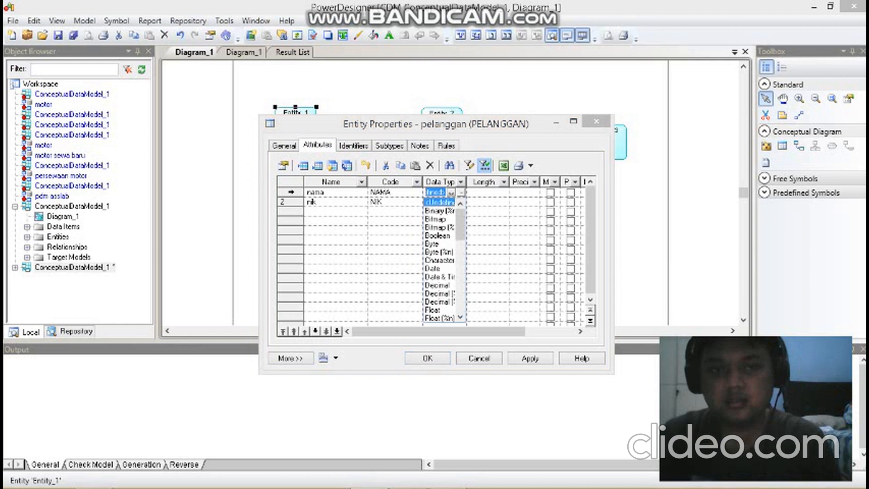
{"action": "left_click", "coordinate": [460, 192]}
{"action": "left_click", "coordinate": [460, 192]}
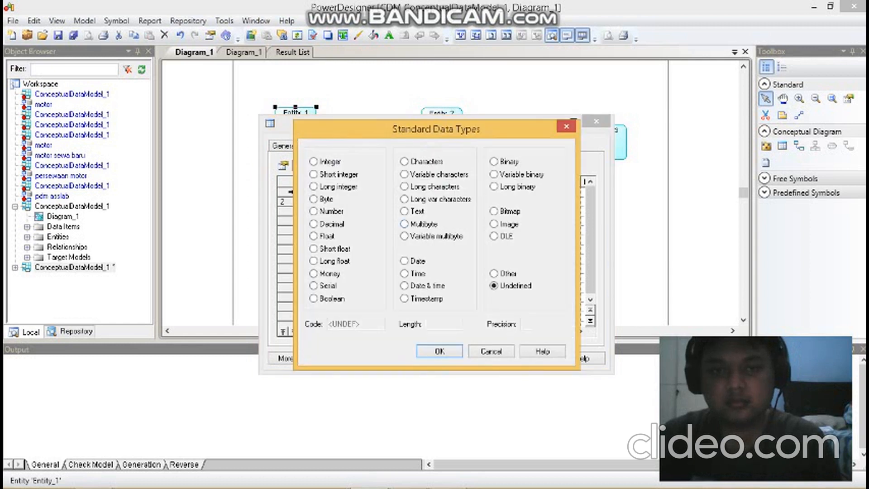
{"action": "left_click", "coordinate": [404, 174]}
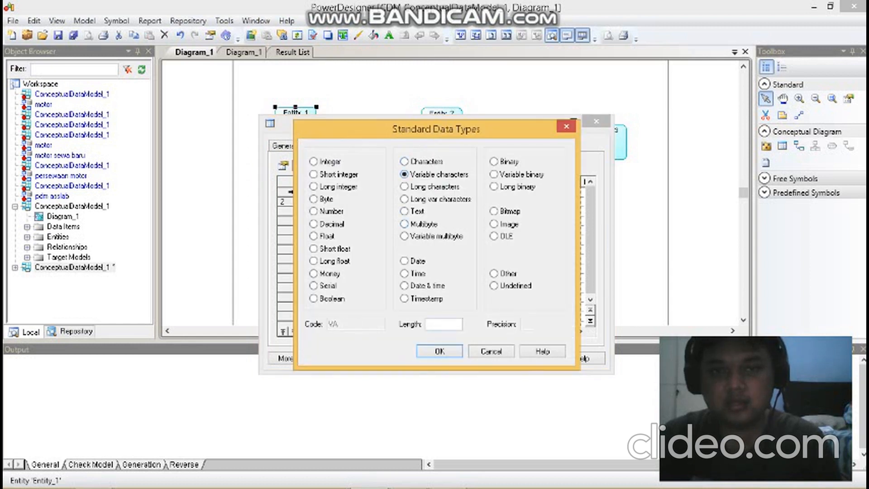
{"action": "type", "text": "50"}
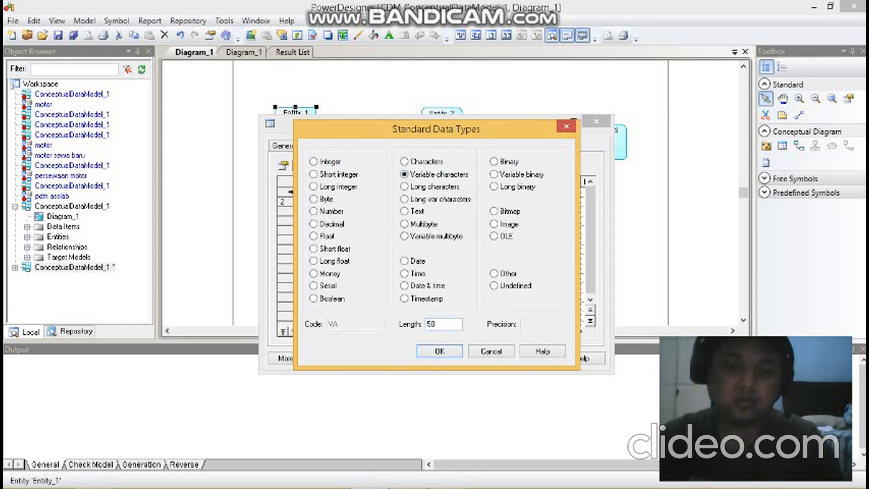
{"action": "key", "text": "Return"}
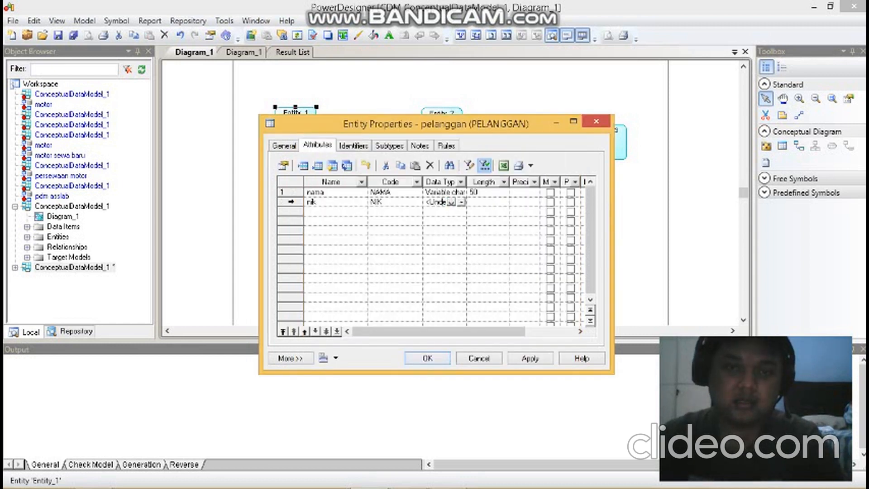
- Set the nik attribute's data type to Variable characters with length 50 and accept the pelanggan entity's properties
{"action": "left_click", "coordinate": [451, 202]}
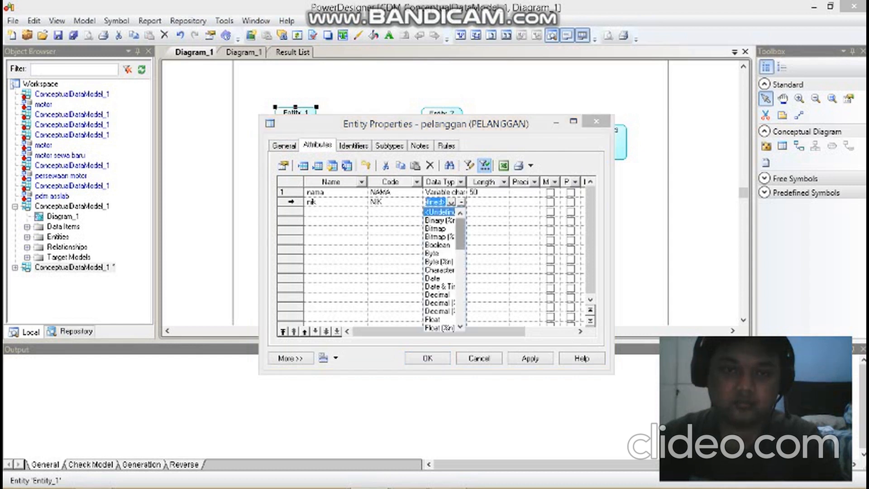
{"action": "left_click", "coordinate": [461, 203]}
{"action": "left_click", "coordinate": [461, 202]}
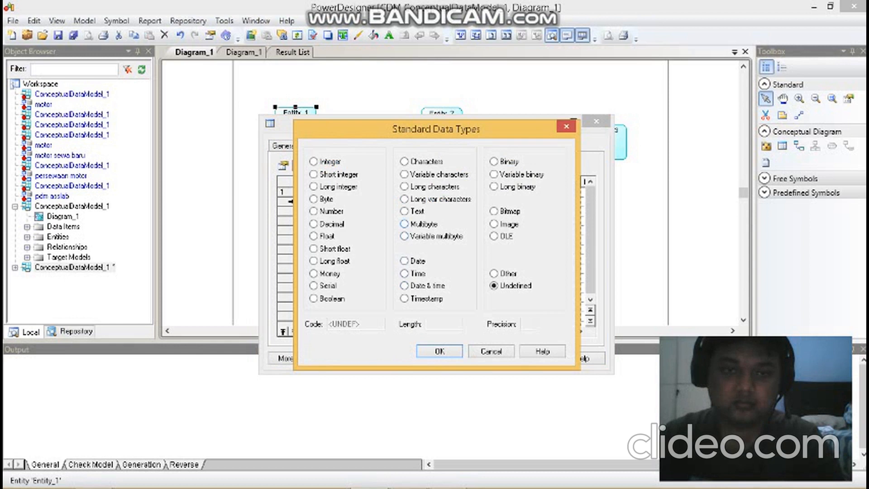
{"action": "left_click", "coordinate": [404, 174]}
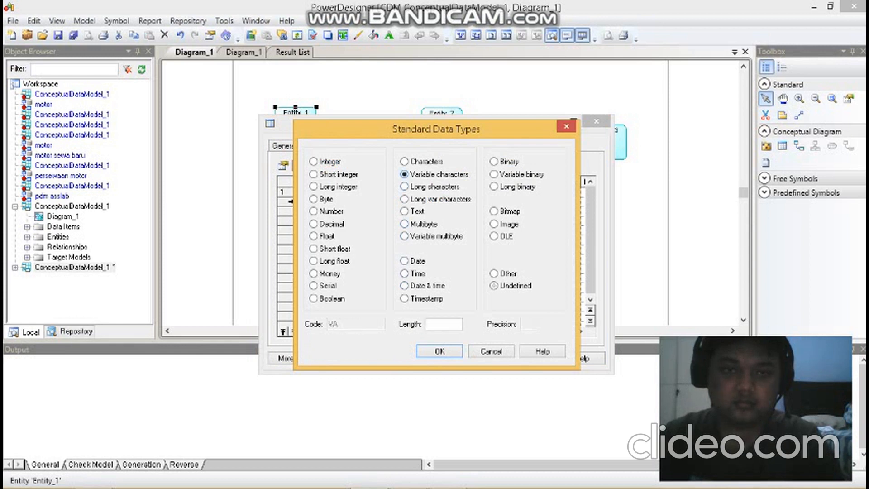
{"action": "type", "text": "50"}
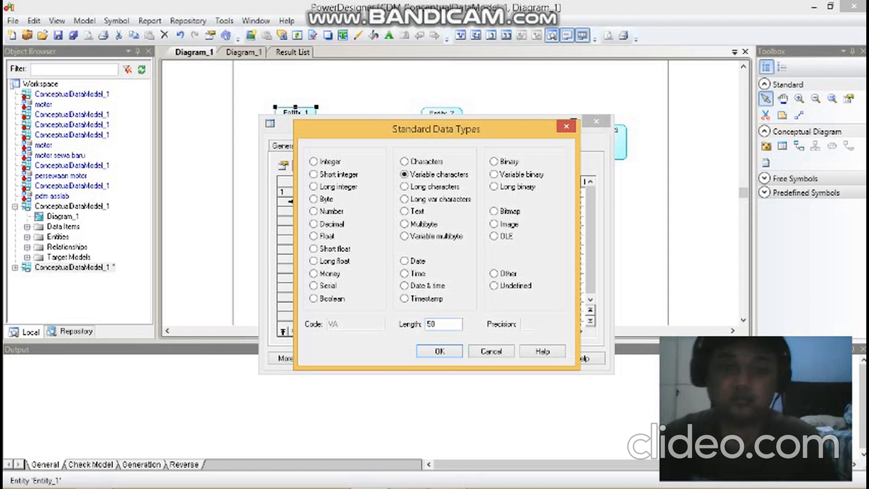
{"action": "key", "text": "Return"}
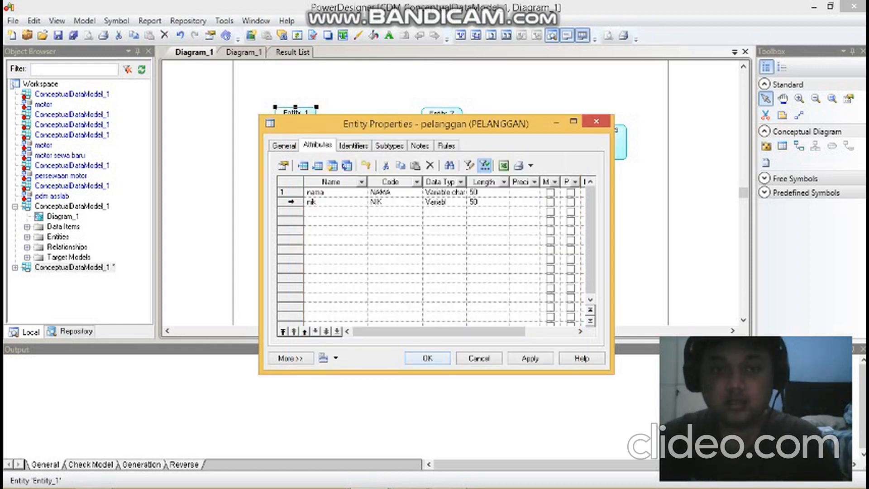
{"action": "key", "text": "Return"}
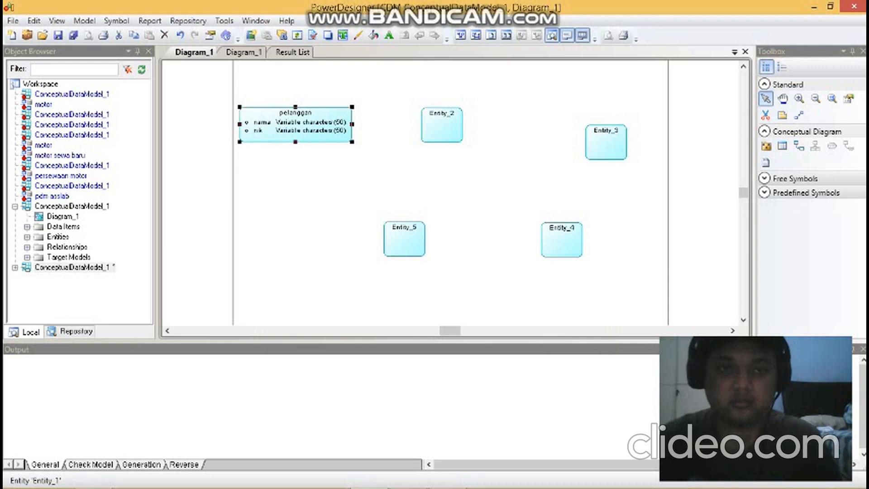
{"action": "right_click", "coordinate": [310, 128]}
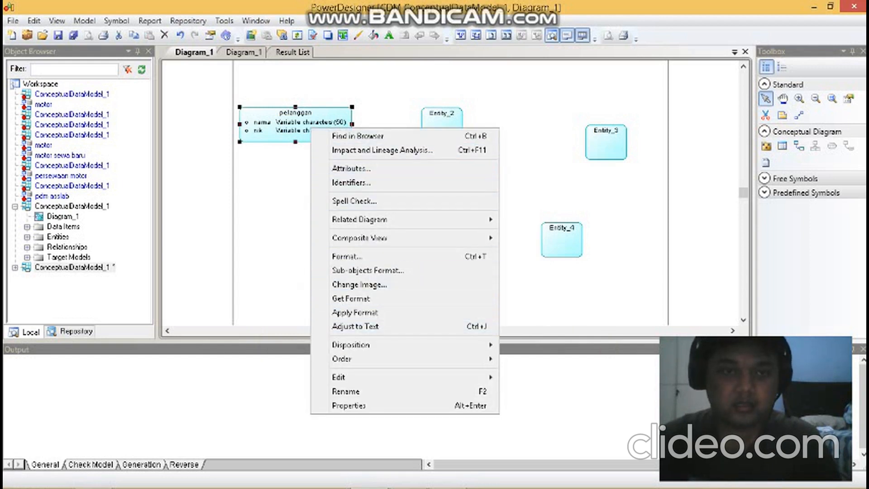
{"action": "left_click", "coordinate": [286, 122]}
{"action": "right_click", "coordinate": [286, 122]}
{"action": "double_click", "coordinate": [271, 123]}
{"action": "left_click", "coordinate": [270, 122]}
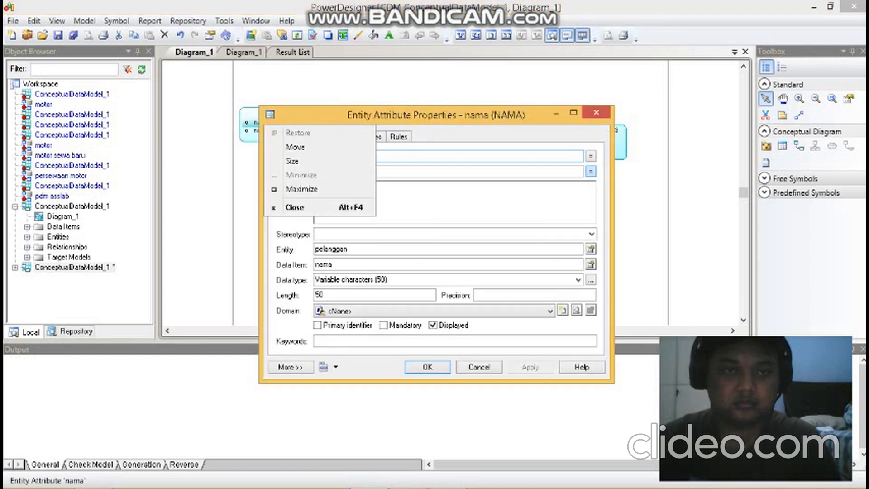
{"action": "key", "text": "Escape"}
{"action": "left_click", "coordinate": [597, 112]}
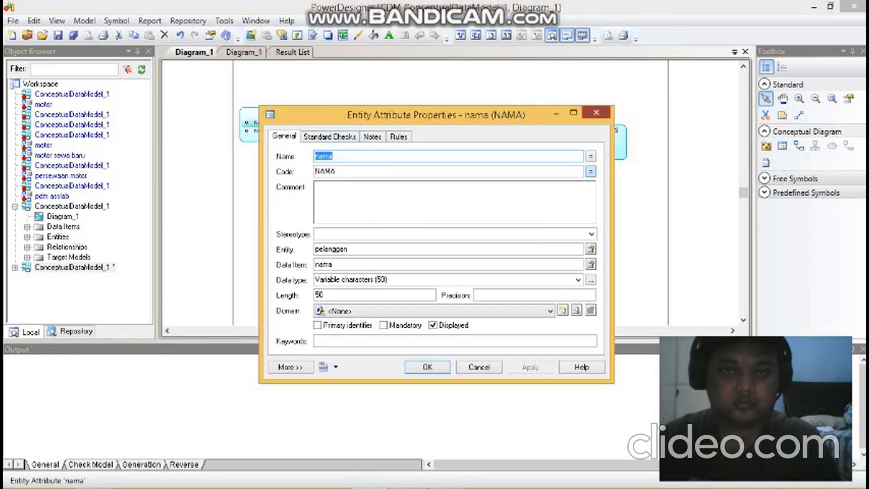
- In the pelanggan entity, make nik the primary identifier and nama mandatory
{"action": "double_click", "coordinate": [295, 115]}
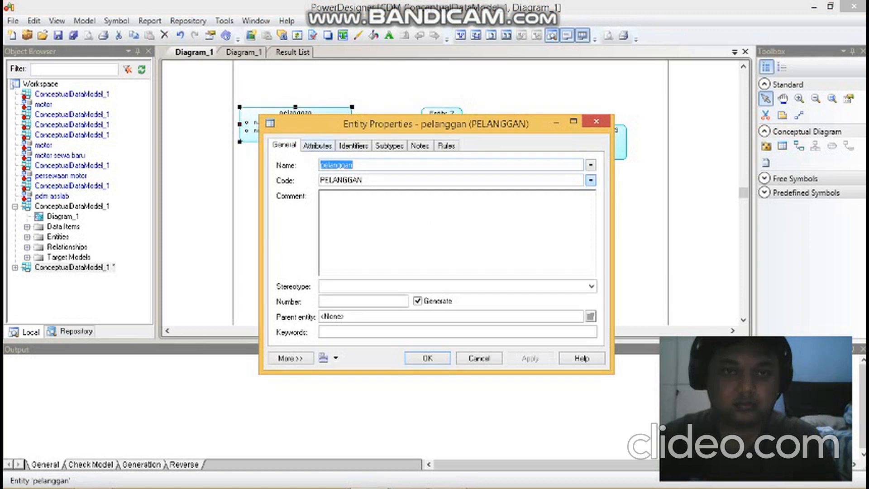
{"action": "left_click", "coordinate": [318, 145]}
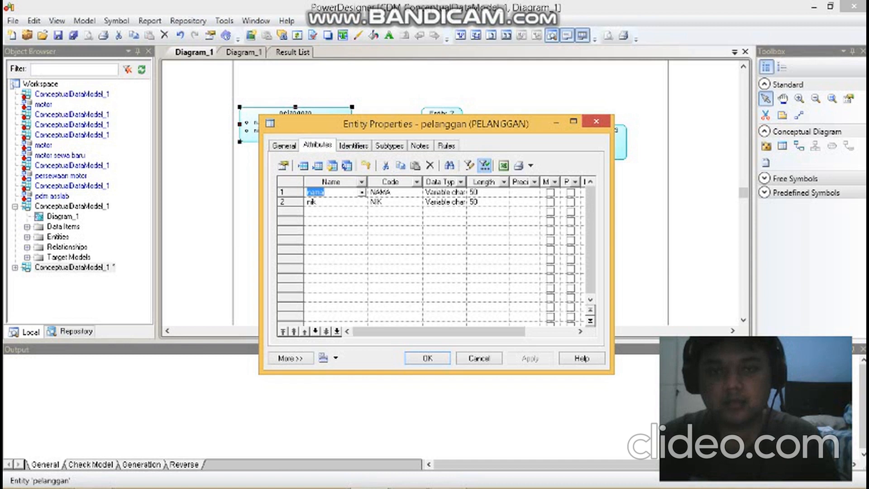
{"action": "left_click", "coordinate": [570, 202]}
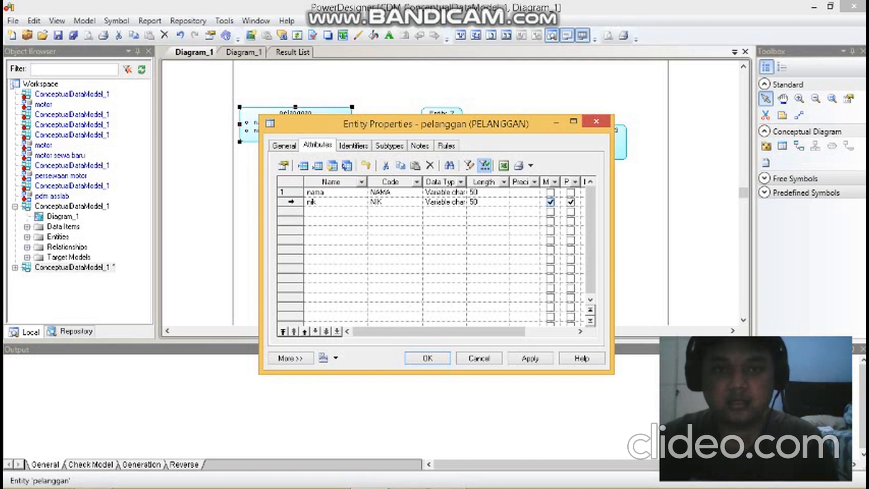
{"action": "left_click", "coordinate": [550, 193]}
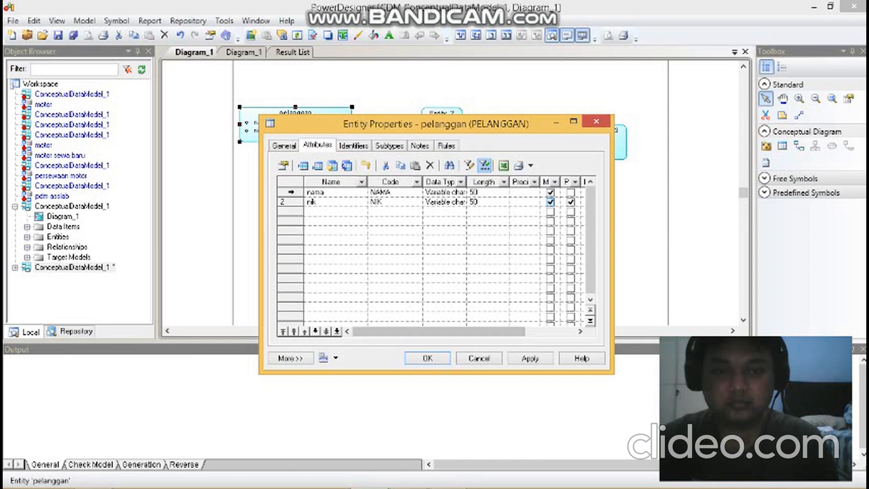
{"action": "left_click", "coordinate": [427, 358]}
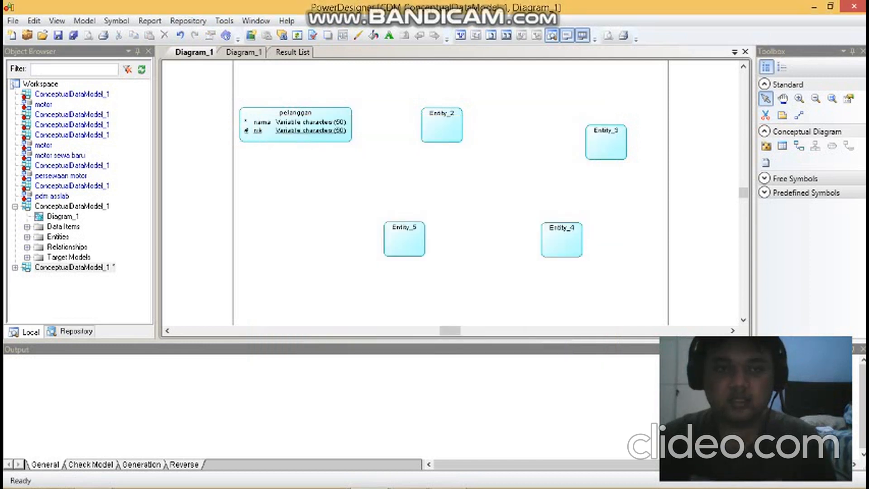
{"action": "double_click", "coordinate": [441, 125]}
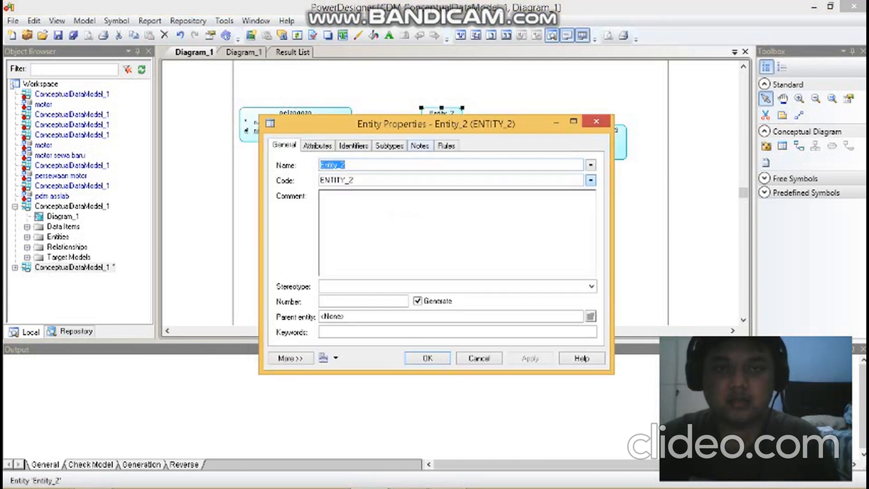
{"action": "left_click", "coordinate": [317, 145]}
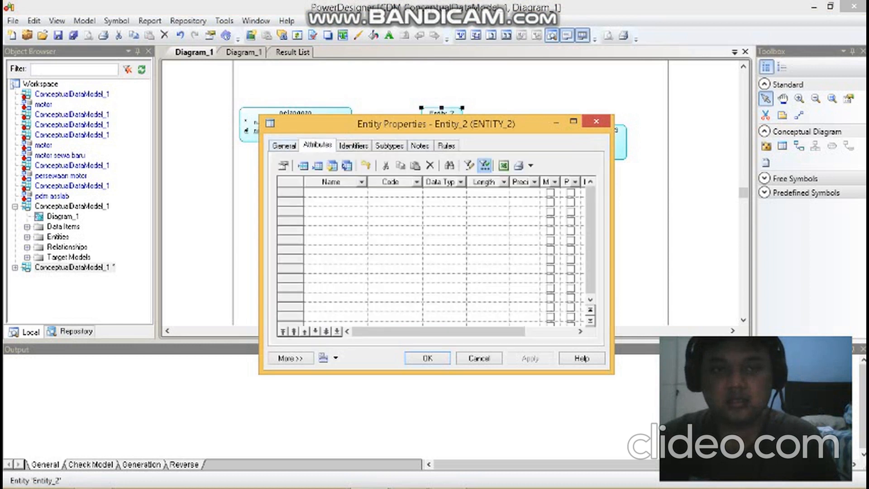
{"action": "left_click", "coordinate": [284, 146]}
{"action": "left_click", "coordinate": [317, 145]}
{"action": "left_click", "coordinate": [284, 145]}
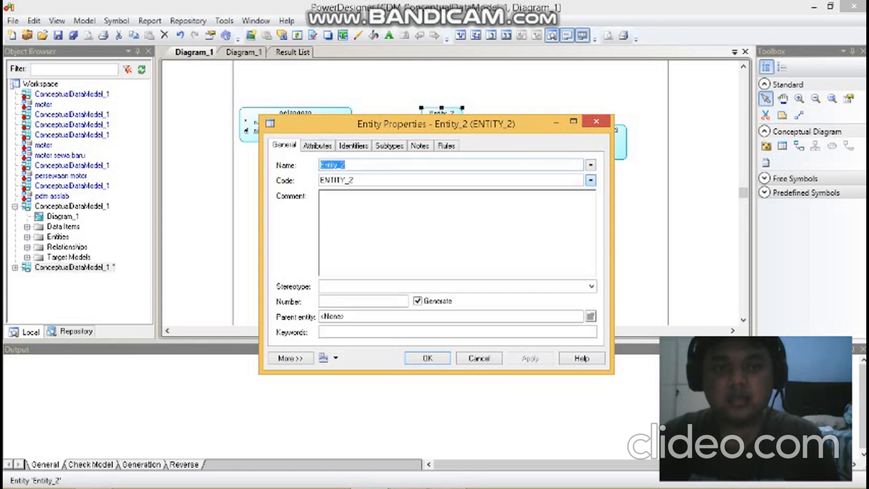
{"action": "left_click", "coordinate": [317, 146]}
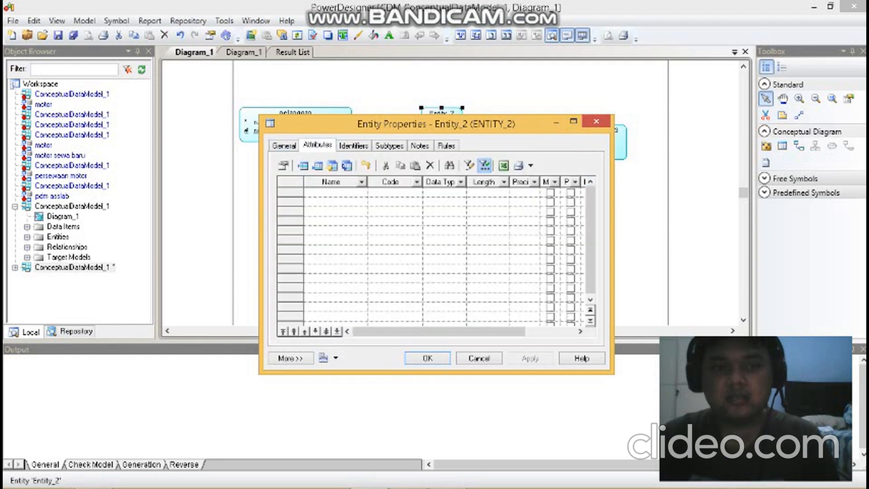
{"action": "left_click", "coordinate": [427, 358]}
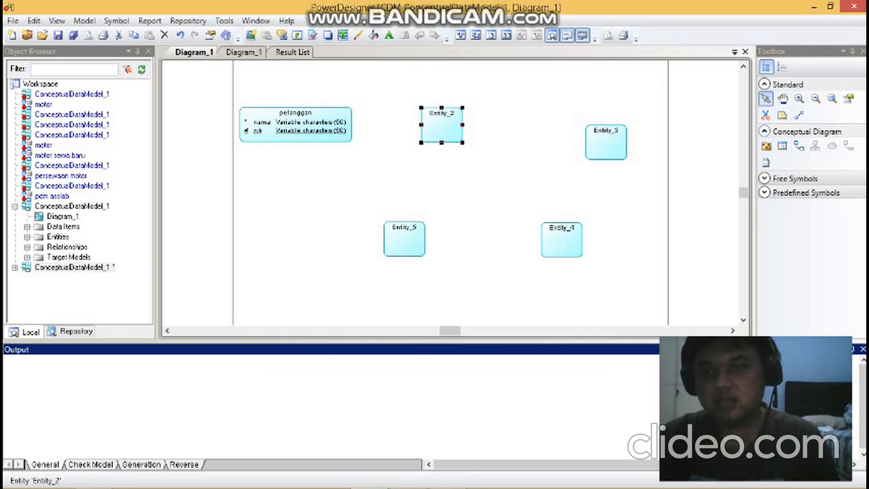
- Draw a relationship from the pelanggan entity to Entity_2
{"action": "left_click", "coordinate": [799, 146]}
{"action": "left_click_drag", "start_coordinate": [325, 123], "coordinate": [437, 125]}
{"action": "left_click", "coordinate": [437, 125]}
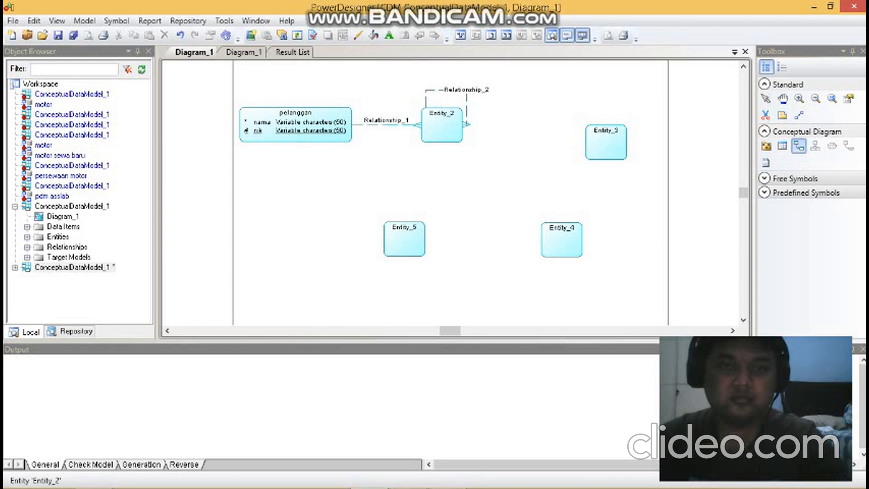
- Delete the accidental relationship that links Entity_2 to itself, including its object
{"action": "left_click", "coordinate": [766, 99]}
{"action": "left_click", "coordinate": [467, 105]}
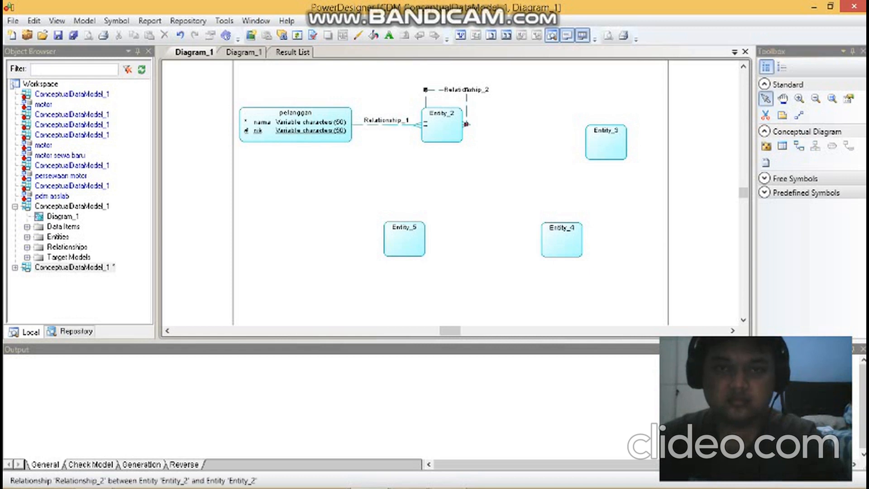
{"action": "key", "text": "Delete"}
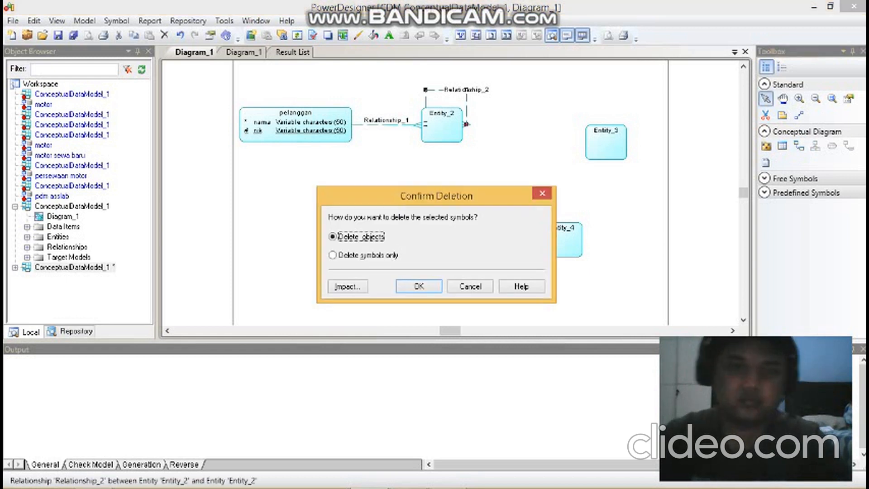
{"action": "key", "text": "Return"}
- Rename Entity_2 as pelayan
{"action": "double_click", "coordinate": [441, 125]}
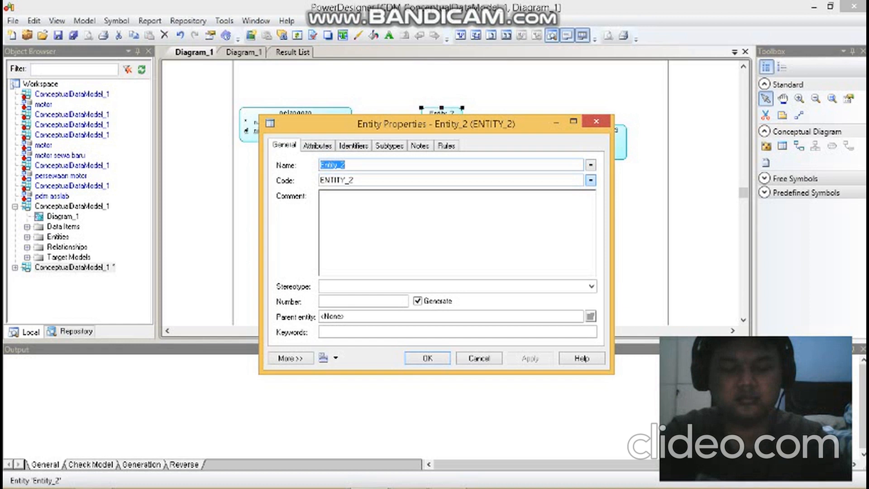
{"action": "type", "text": "pelayan"}
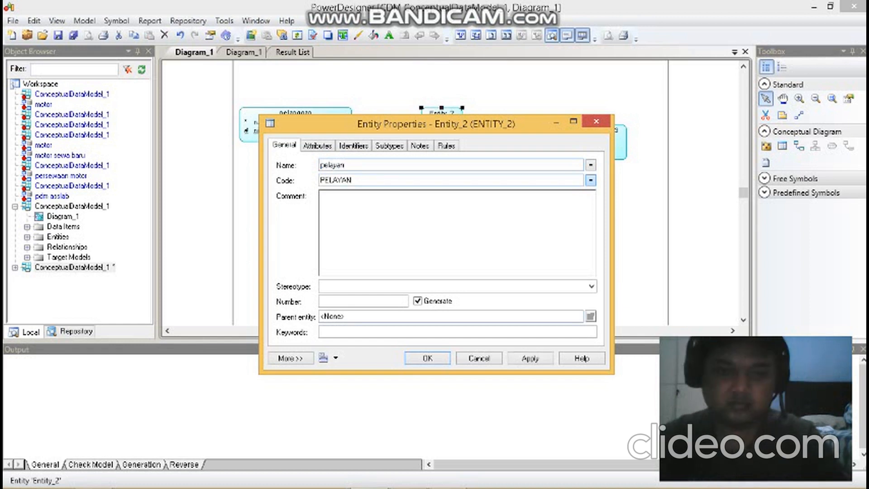
{"action": "key", "text": "Return"}
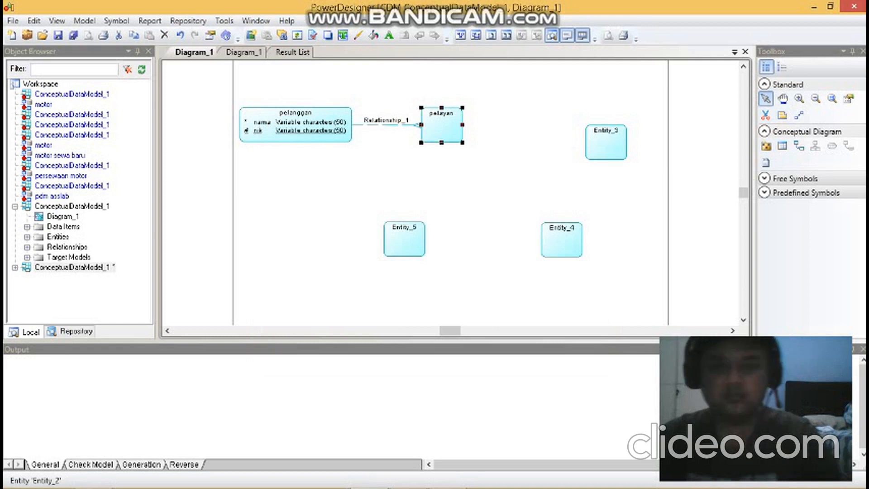
- Name the relationship between pelanggan and pelayan datang and set its cardinality to Many - one
{"action": "double_click", "coordinate": [386, 123]}
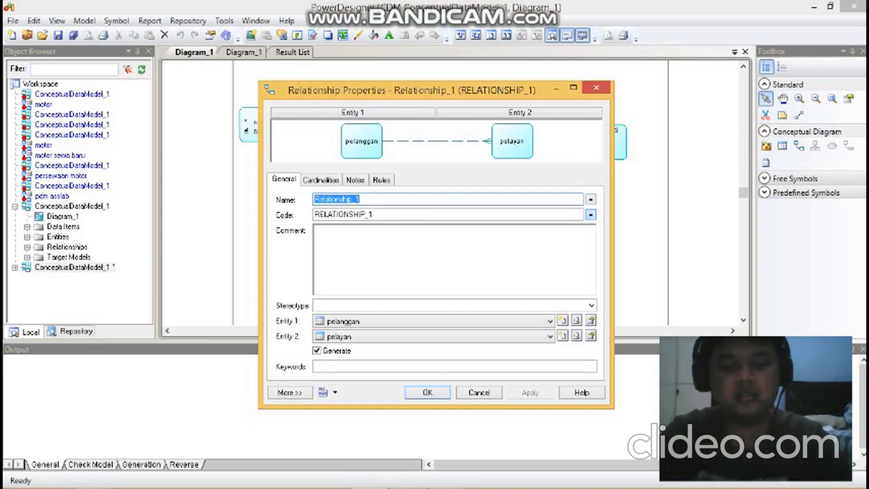
{"action": "type", "text": "datang"}
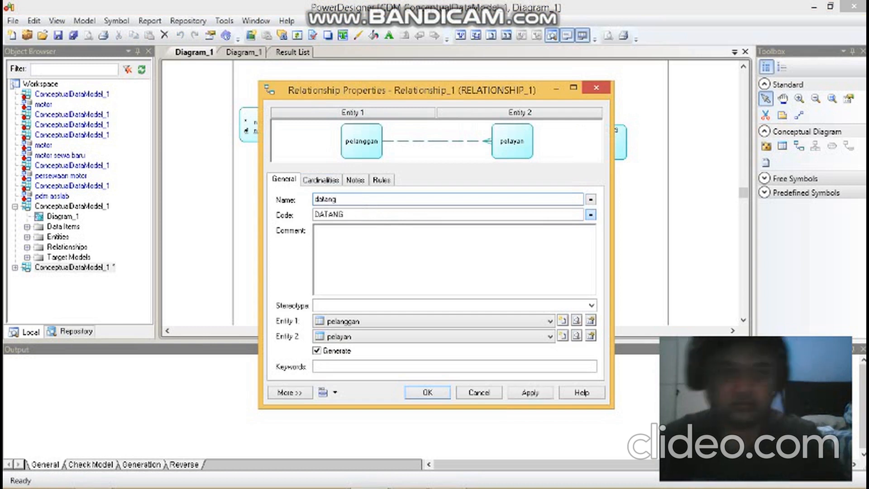
{"action": "left_click", "coordinate": [321, 181]}
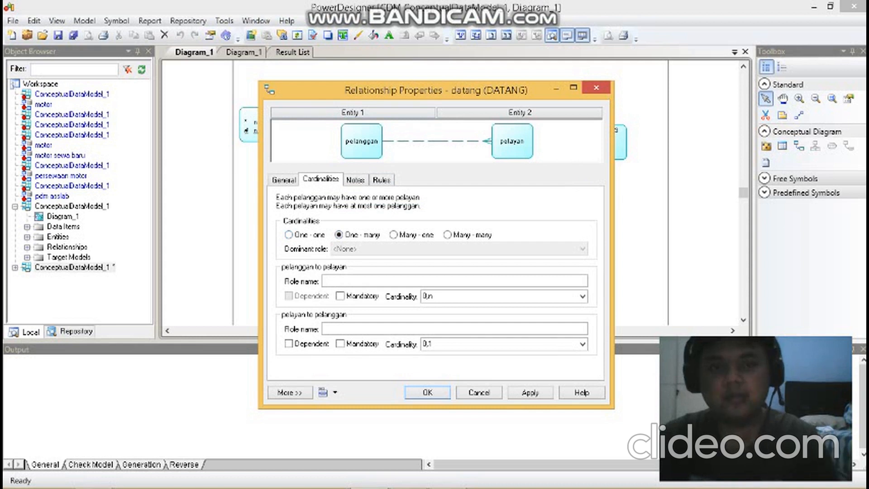
{"action": "left_click", "coordinate": [394, 235]}
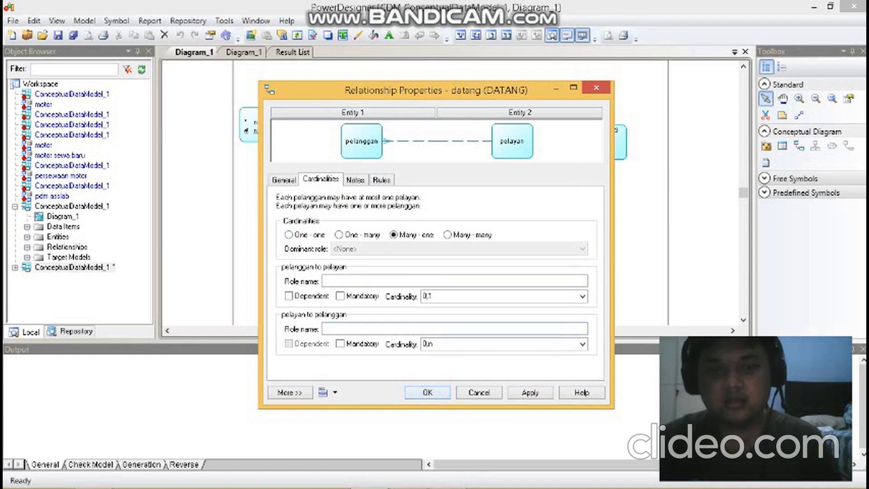
{"action": "key", "text": "Return"}
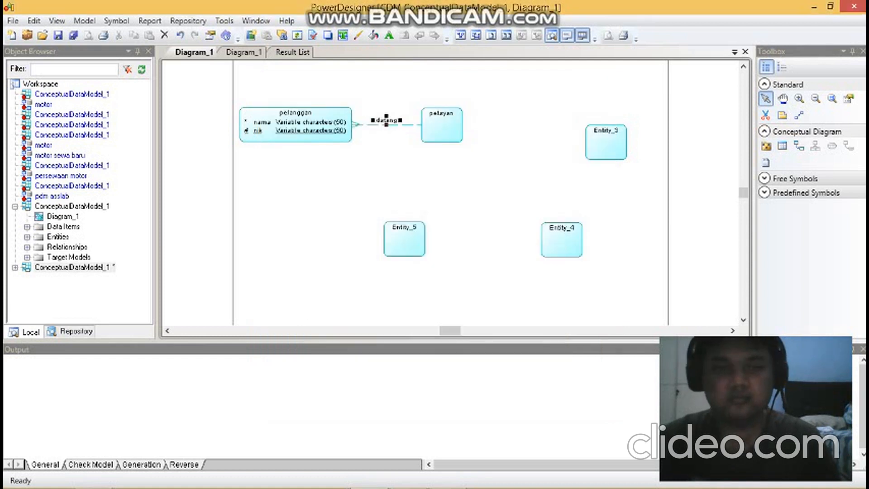
{"action": "left_click", "coordinate": [442, 126]}
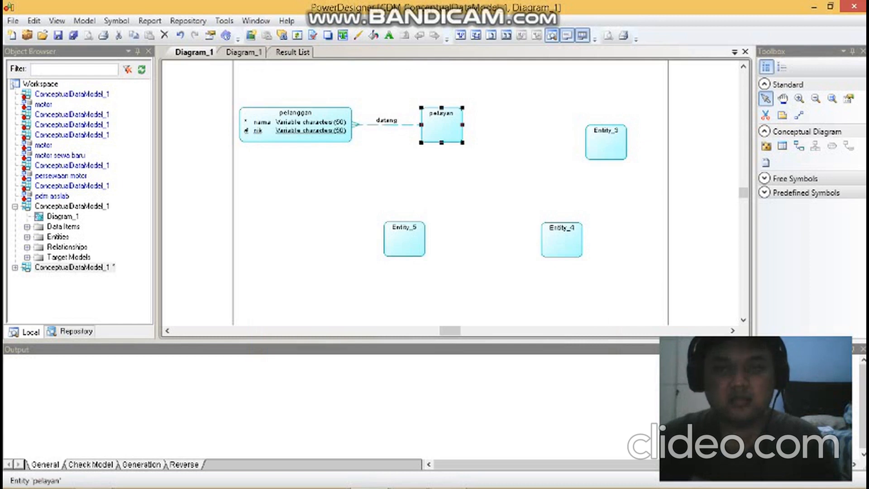
{"action": "double_click", "coordinate": [606, 142]}
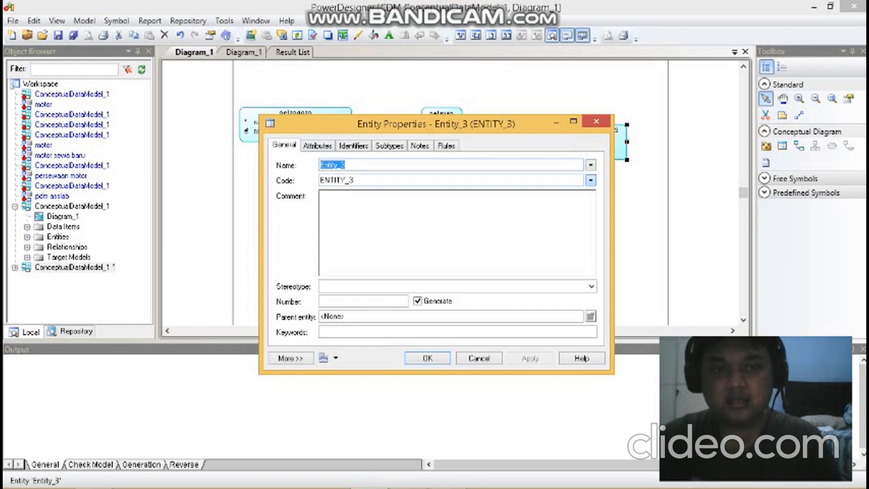
{"action": "left_click", "coordinate": [317, 145]}
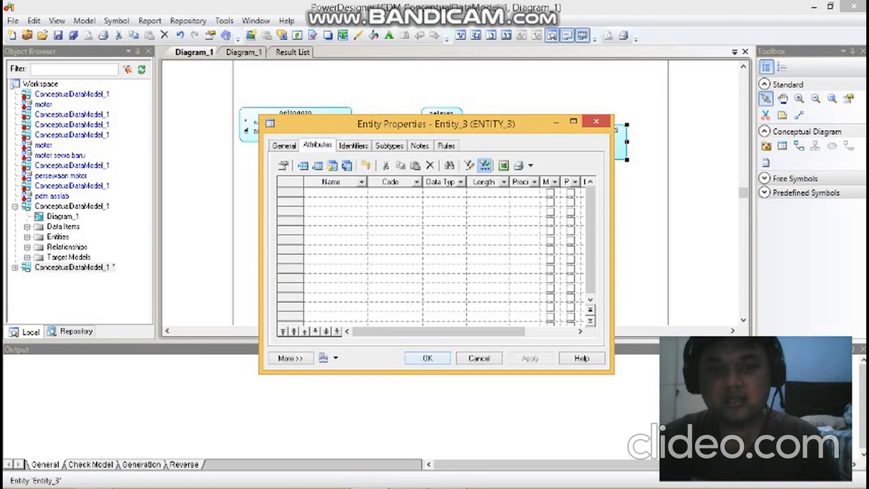
{"action": "left_click", "coordinate": [427, 358]}
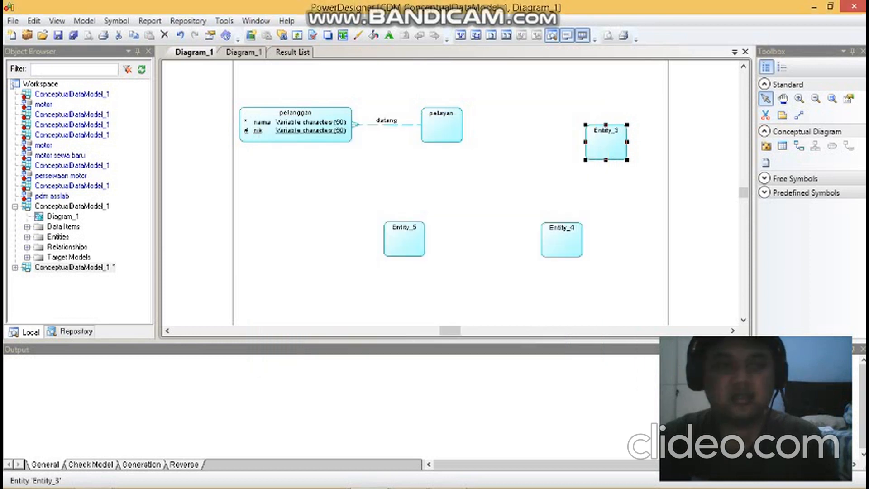
- Switch to the finished cdm persewaan motor diagram and shift its pelanggan entity slightly to the right
{"action": "left_click", "coordinate": [243, 52]}
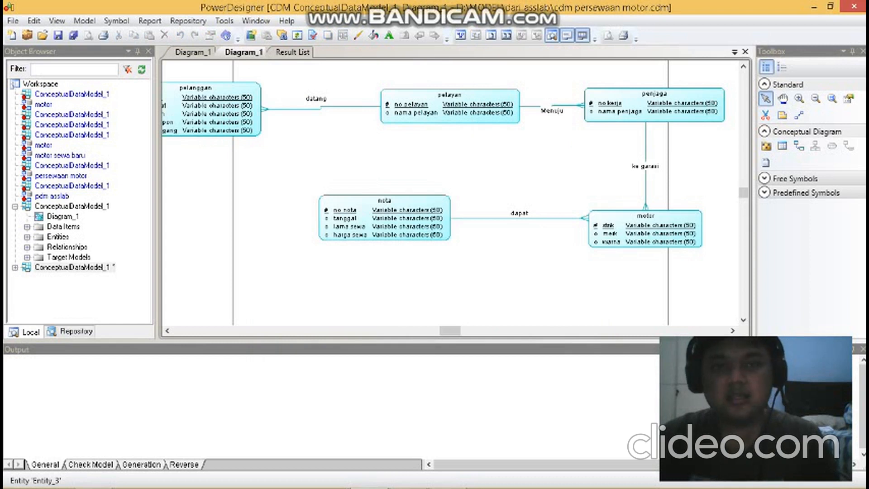
{"action": "left_click_drag", "start_coordinate": [238, 97], "coordinate": [262, 96]}
{"action": "key", "text": "Escape"}
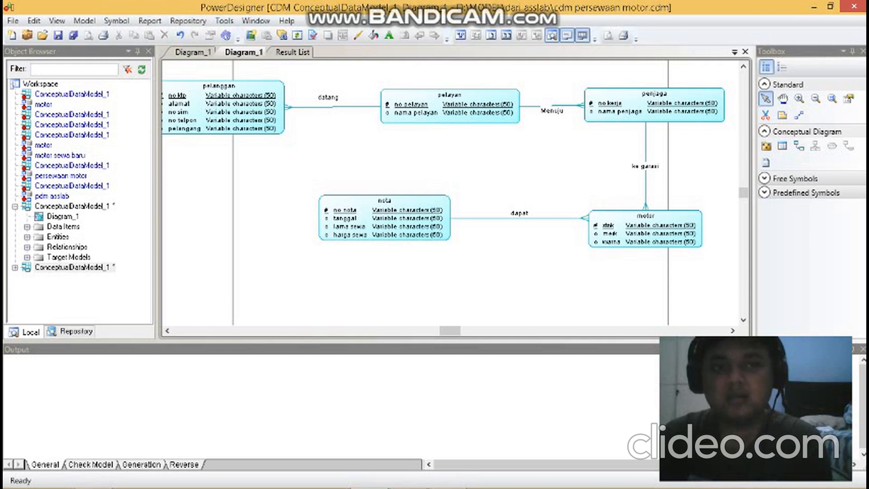
- Run Check Model on the cdm persewaan motor model with all check categories enabled
{"action": "right_click", "coordinate": [398, 151]}
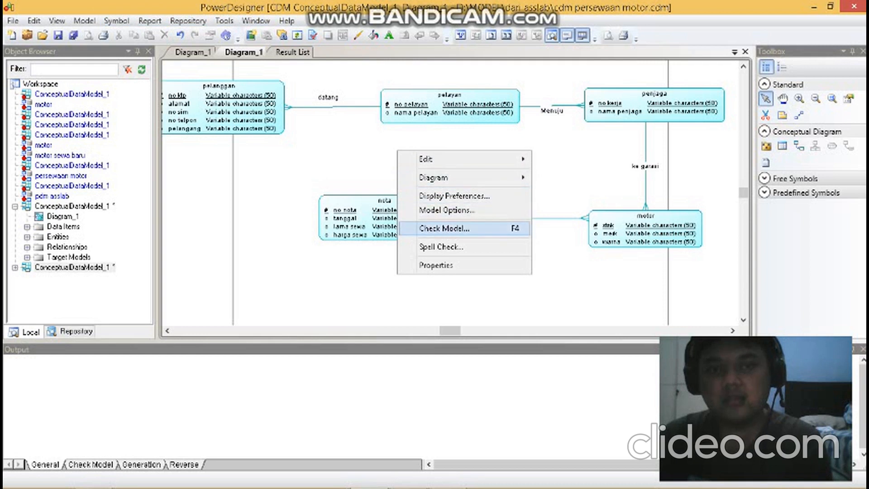
{"action": "left_click", "coordinate": [443, 229]}
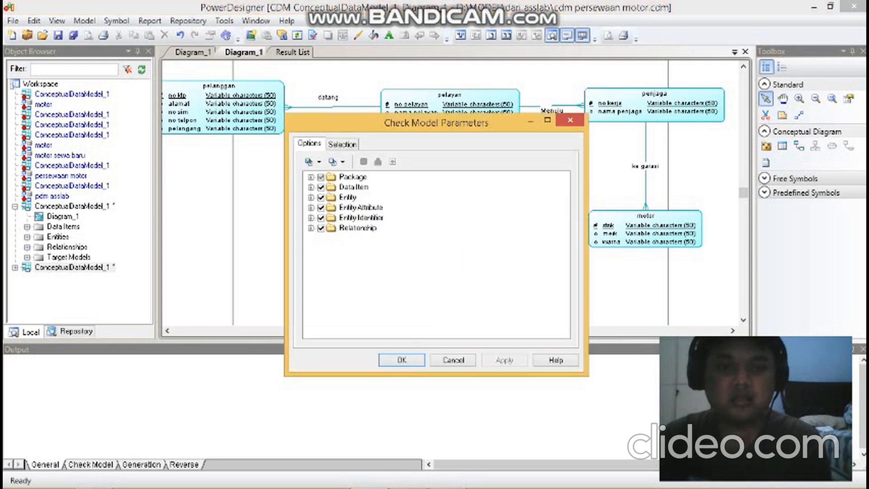
{"action": "key", "text": "Return"}
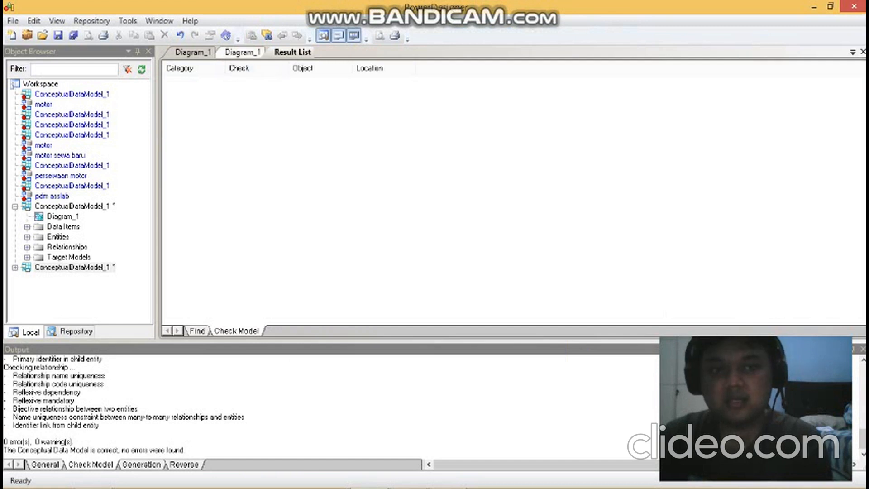
- Generate a physical data model from the persewaan motor diagram, updating the existing pdm asslab model and accepting the merge
{"action": "left_click", "coordinate": [243, 52]}
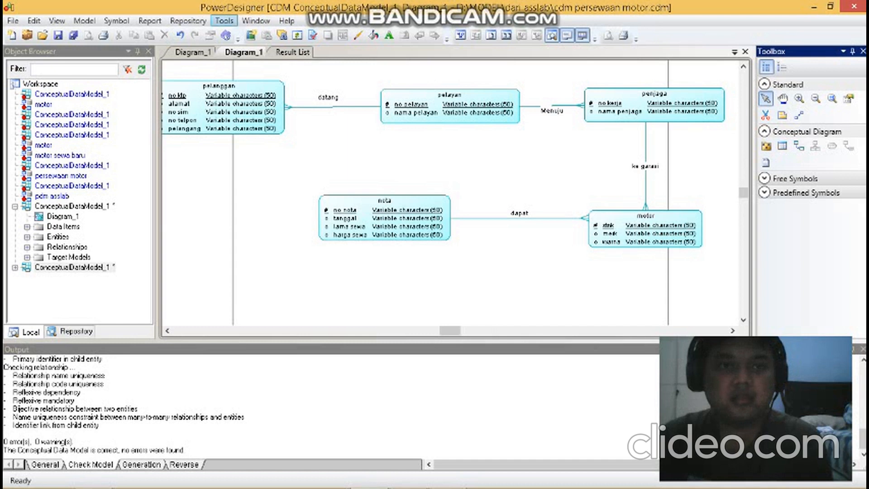
{"action": "left_click", "coordinate": [224, 20]}
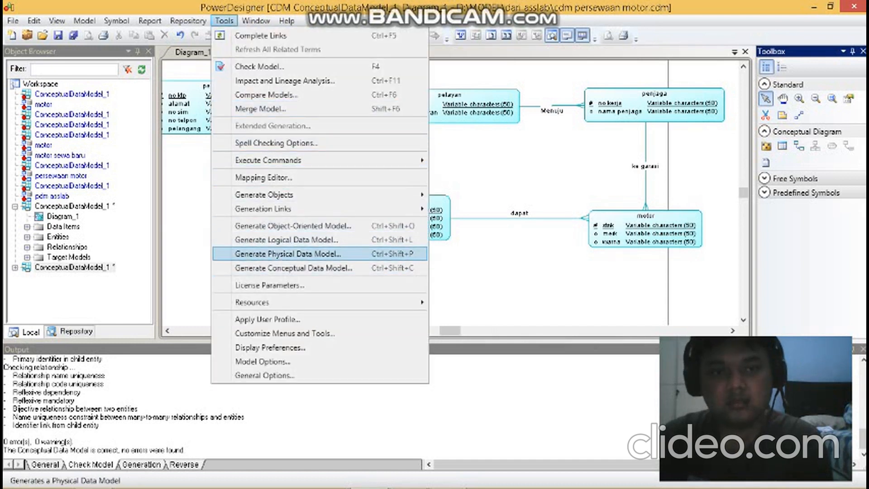
{"action": "left_click", "coordinate": [287, 254]}
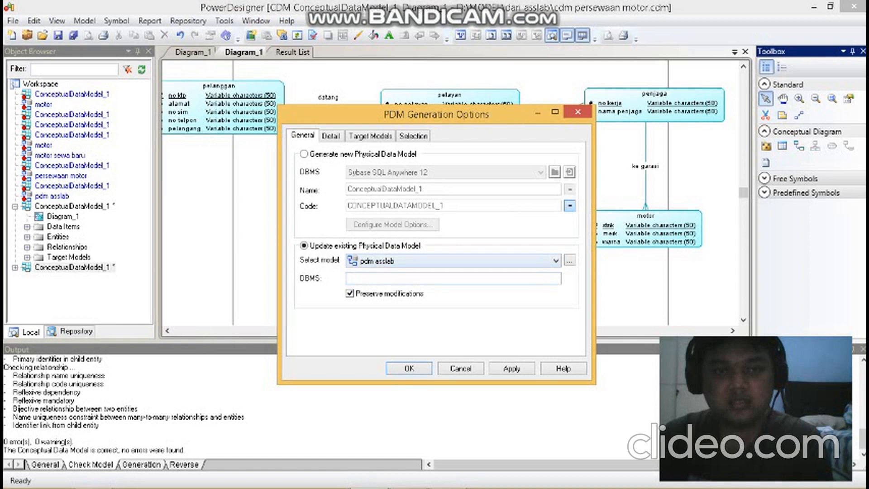
{"action": "left_click", "coordinate": [304, 155]}
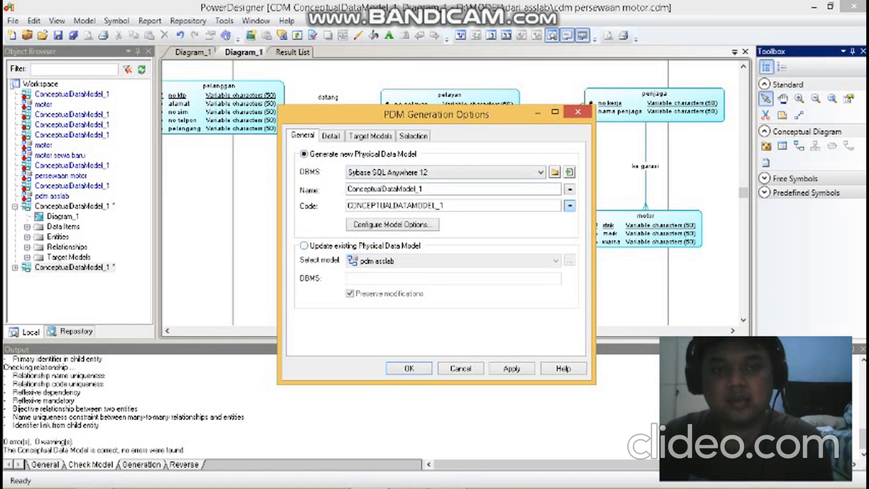
{"action": "left_click", "coordinate": [304, 246]}
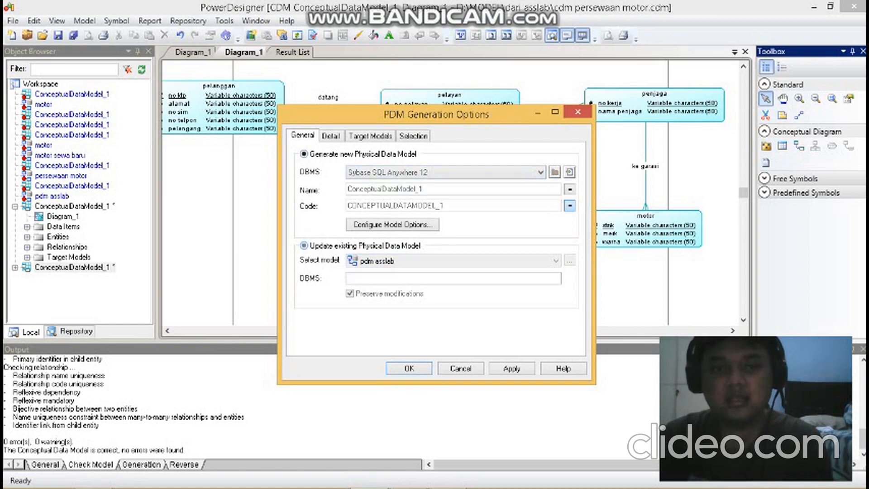
{"action": "key", "text": "Return"}
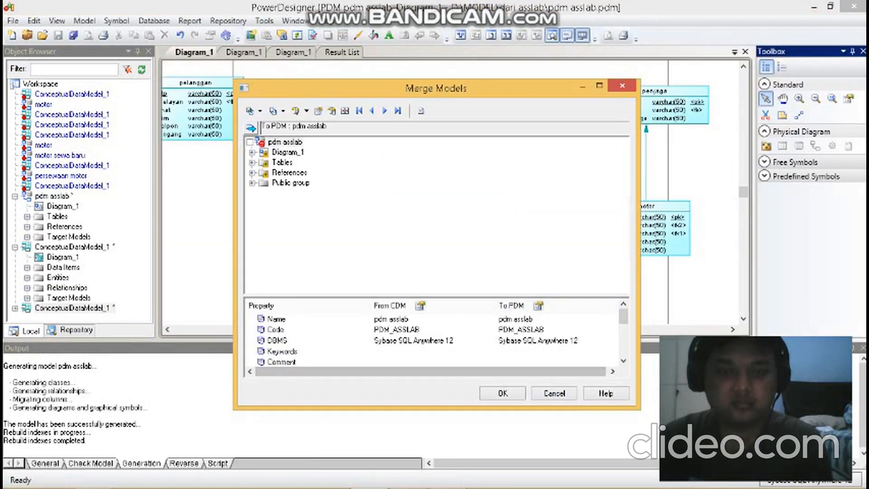
{"action": "key", "text": "Return"}
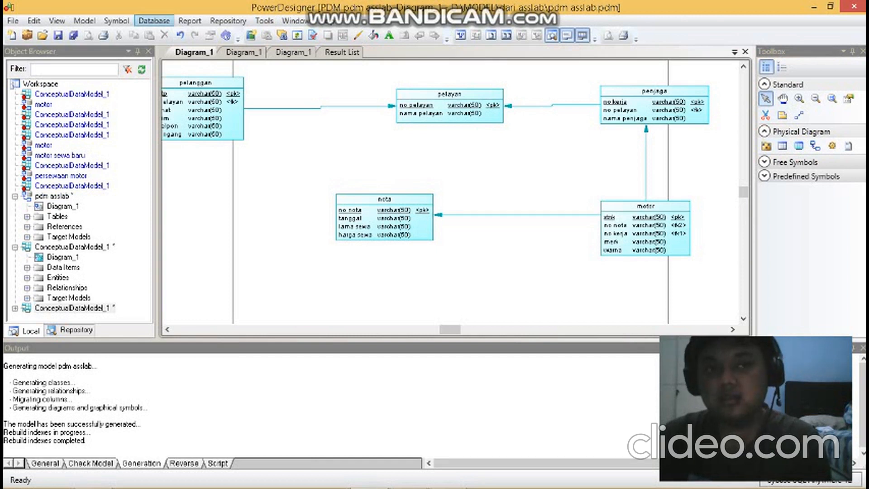
- Start generating a database from the pdm asslab model and set the script's output directory to kkas
{"action": "left_click", "coordinate": [154, 21]}
{"action": "left_click", "coordinate": [154, 21]}
{"action": "left_click", "coordinate": [228, 20]}
{"action": "left_click", "coordinate": [228, 21]}
{"action": "left_click", "coordinate": [116, 21]}
{"action": "left_click", "coordinate": [154, 21]}
{"action": "left_click", "coordinate": [154, 21]}
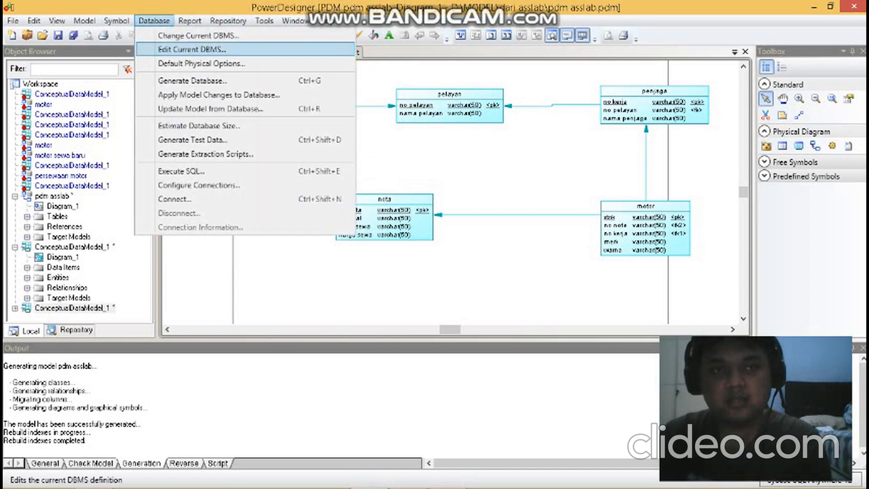
{"action": "left_click", "coordinate": [192, 80]}
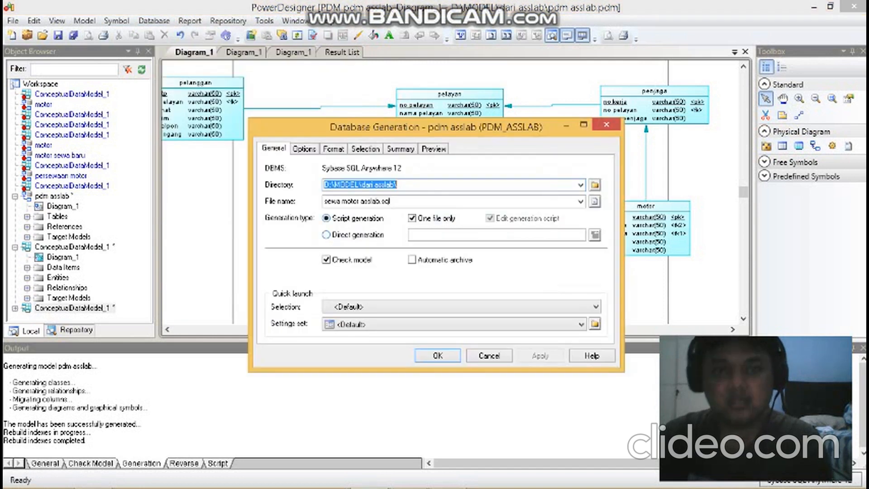
{"action": "type", "text": "kkas"}
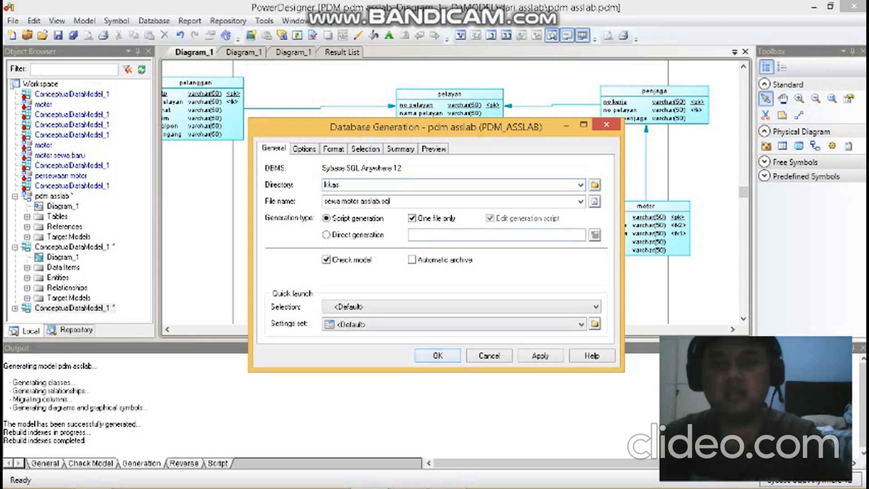
- Try to generate sewa motor asslab.sql without creating the missing kkas directory, and return to the persewaan motor conceptual diagram
{"action": "key", "text": "Return"}
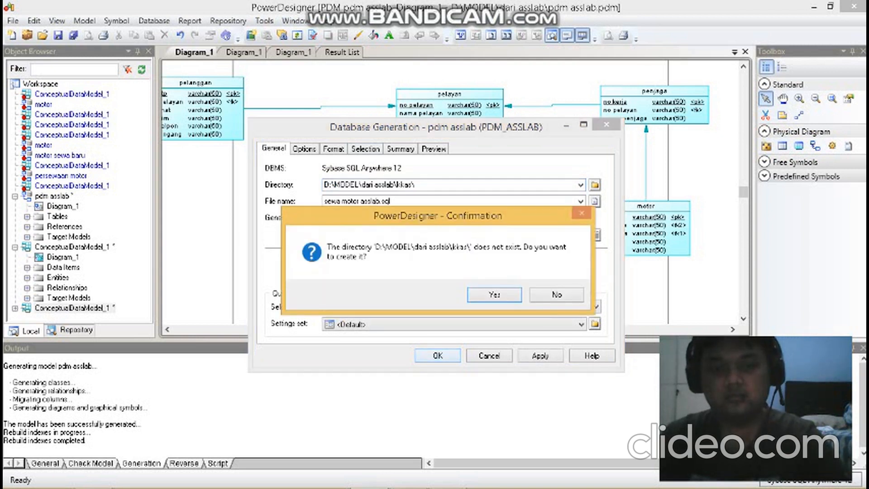
{"action": "left_click", "coordinate": [557, 295]}
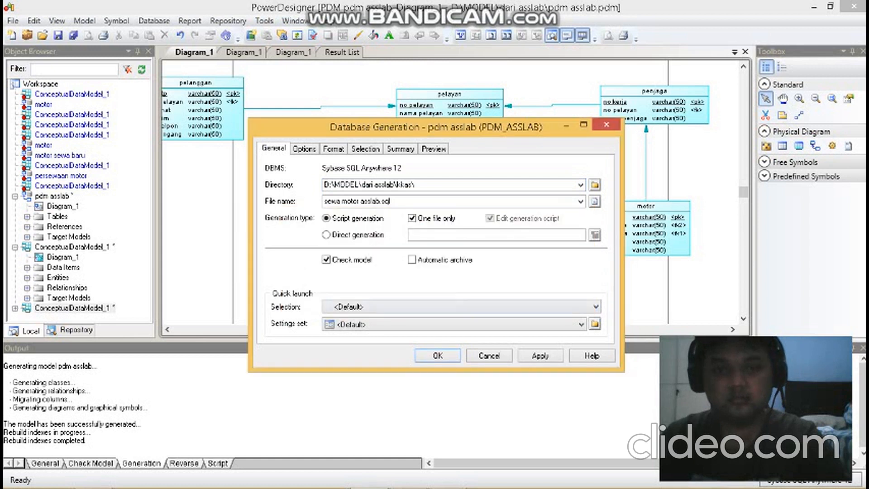
{"action": "key", "text": "Return"}
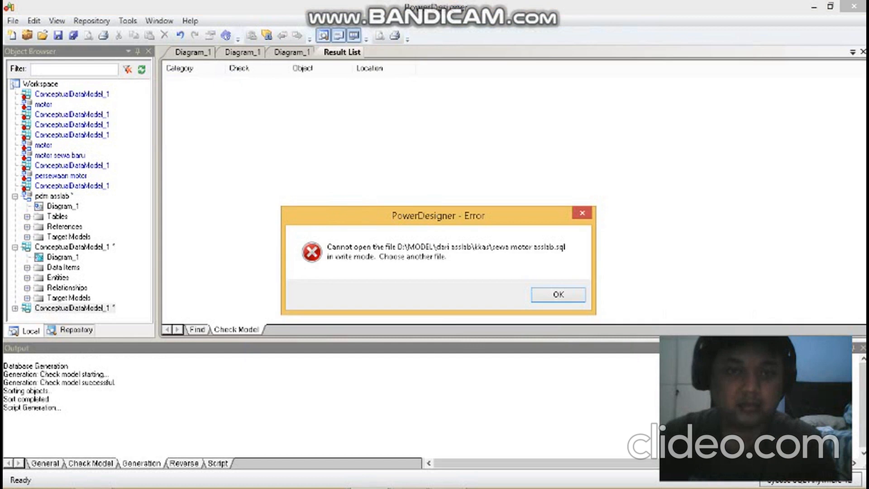
{"action": "left_click", "coordinate": [582, 213]}
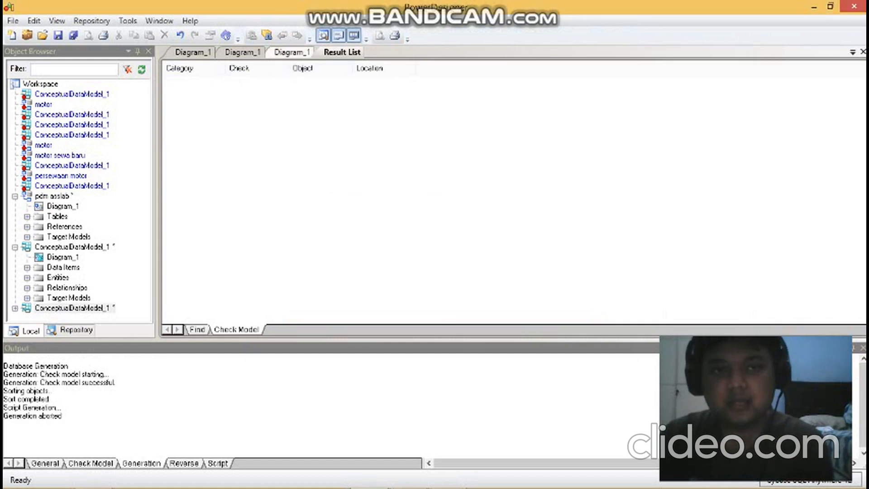
{"action": "left_click", "coordinate": [293, 52]}
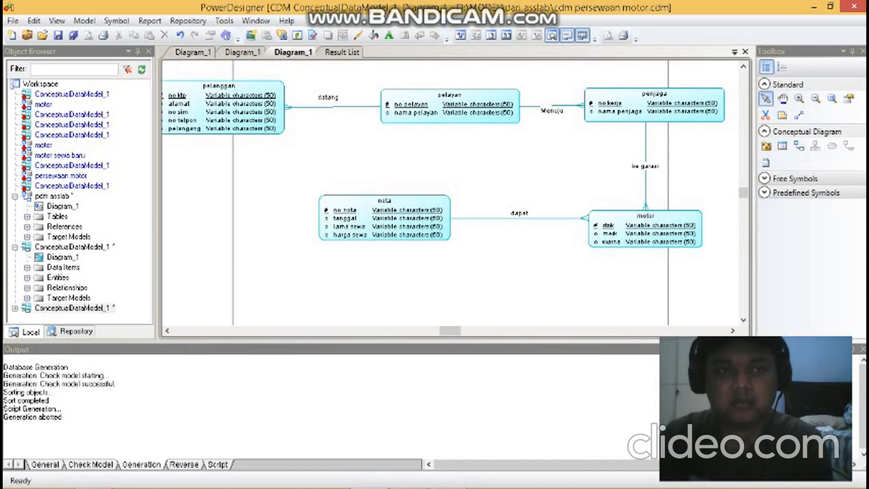
- Switch to File Explorer and open the dari zaki folder inside MODEL on drive D to view its model and SQL files
{"action": "left_click", "coordinate": [93, 476]}
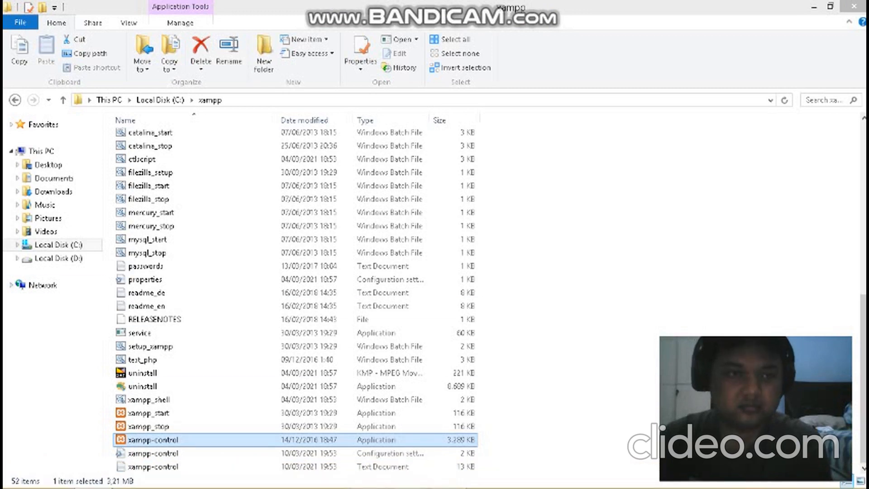
{"action": "left_click", "coordinate": [58, 258]}
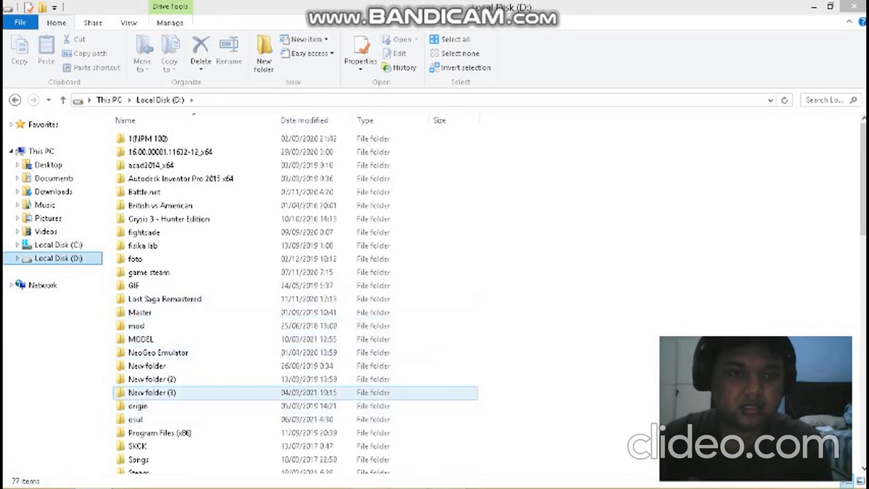
{"action": "left_click", "coordinate": [152, 393]}
{"action": "scroll", "coordinate": [152, 396], "scroll_direction": "down", "scroll_amount": 5}
{"action": "double_click", "coordinate": [141, 319]}
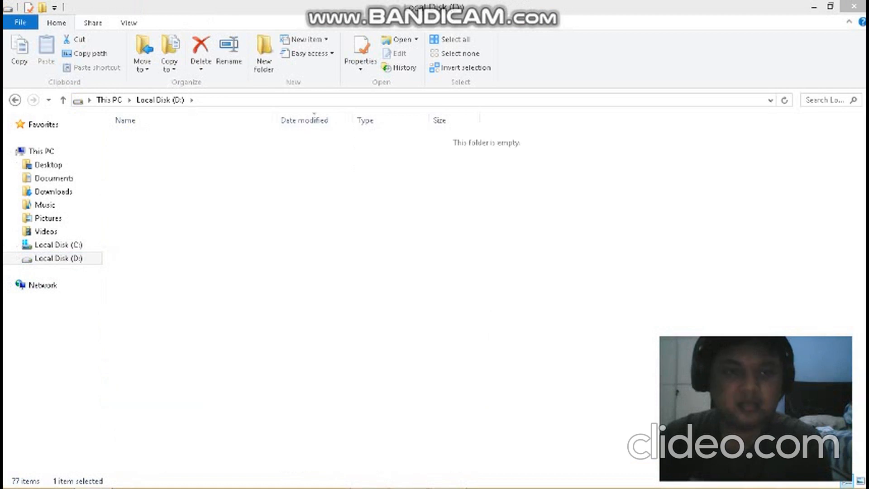
{"action": "left_click", "coordinate": [15, 99]}
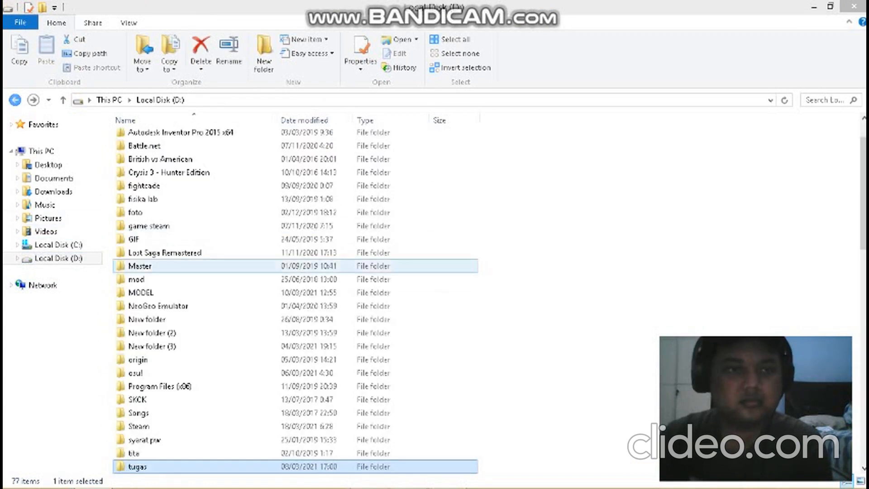
{"action": "left_click", "coordinate": [181, 186]}
{"action": "key", "text": "m"}
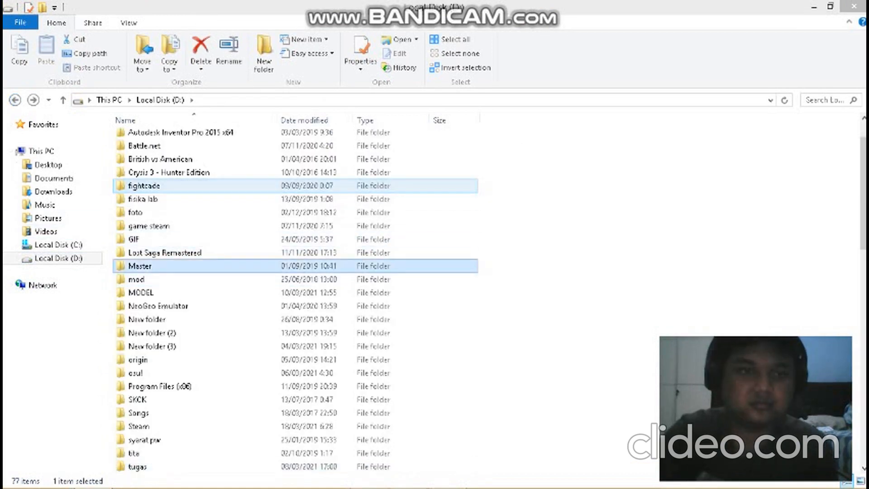
{"action": "key", "text": "m"}
{"action": "key", "text": "m"}
{"action": "key", "text": "Return"}
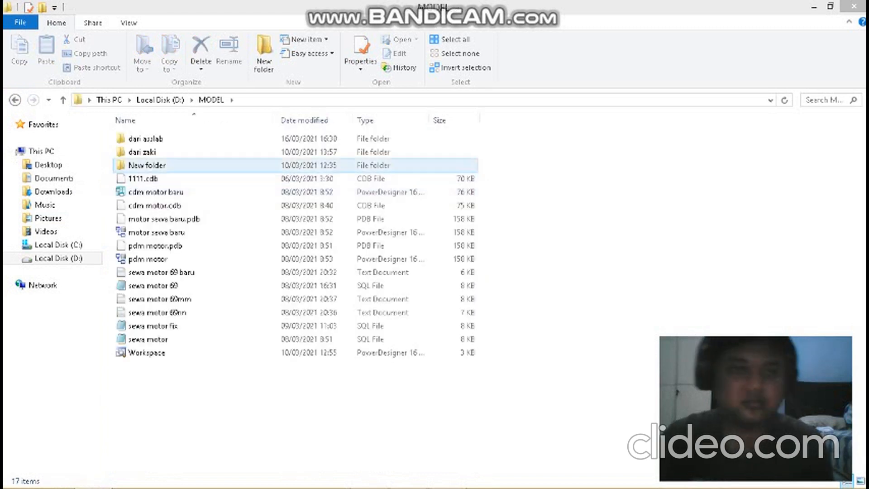
{"action": "double_click", "coordinate": [153, 152]}
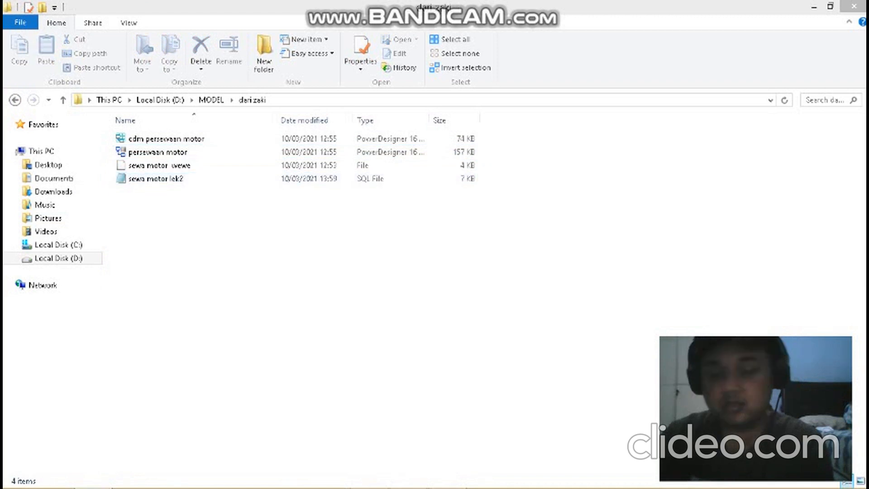
- Switch to the XAMPP Control Panel and start the Apache and MySQL modules, declining firewall access for mysqld
{"action": "mouse_move", "coordinate": [408, 475]}
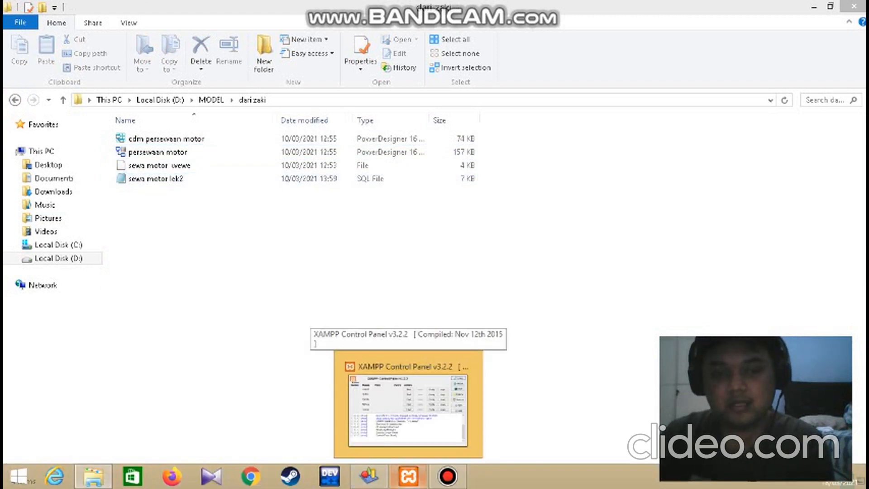
{"action": "left_click", "coordinate": [408, 476]}
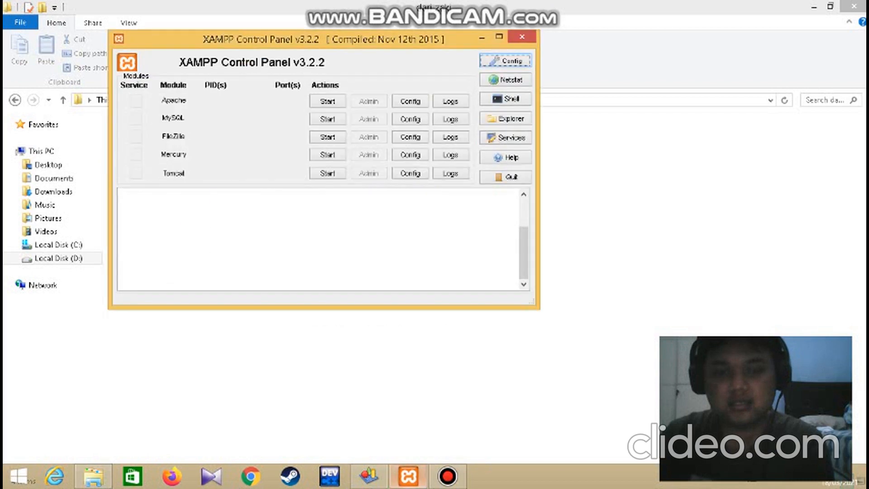
{"action": "left_click_drag", "start_coordinate": [323, 40], "coordinate": [445, 40]}
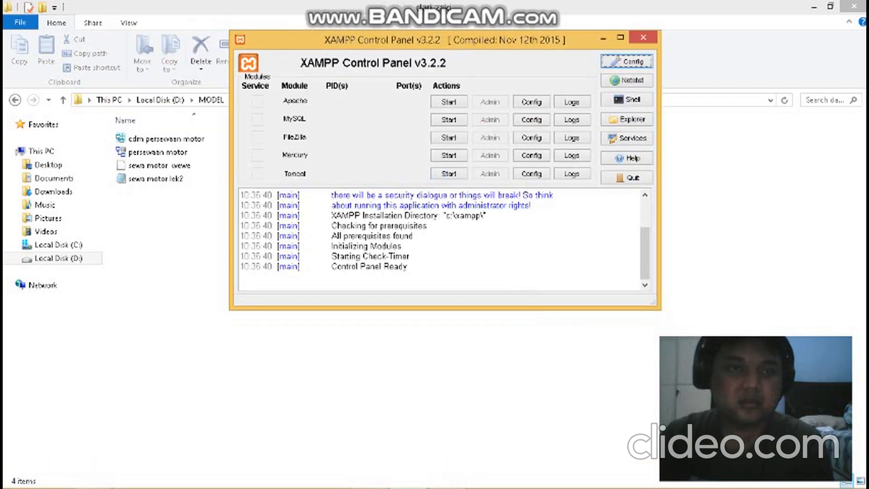
{"action": "left_click", "coordinate": [448, 101]}
{"action": "left_click", "coordinate": [449, 119]}
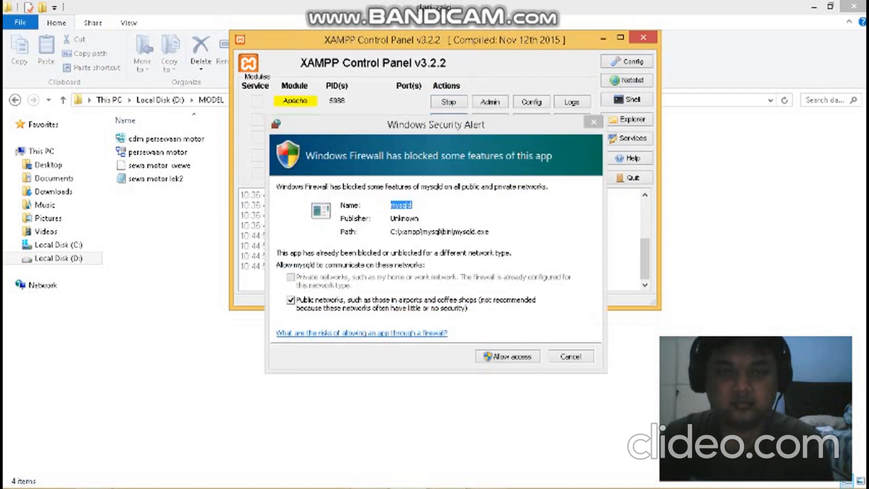
{"action": "left_click", "coordinate": [570, 356]}
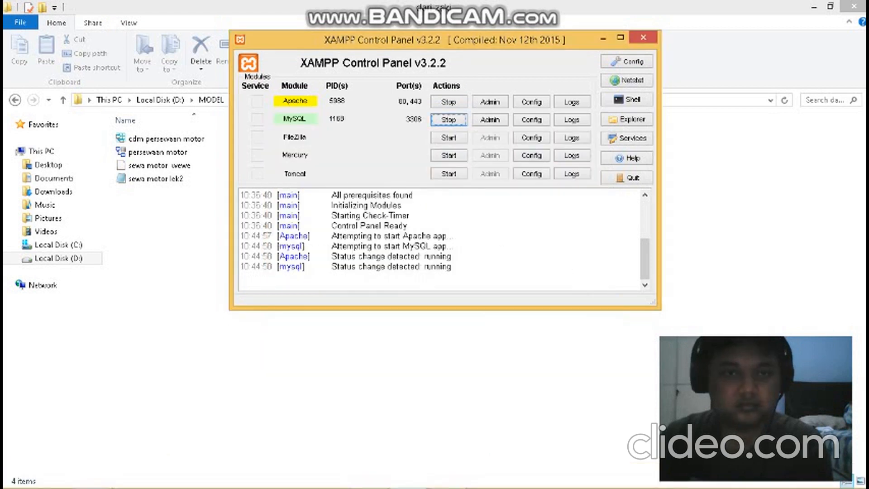
- Switch to Chrome and load localhost/phpmyadmin/
{"action": "left_click", "coordinate": [251, 476]}
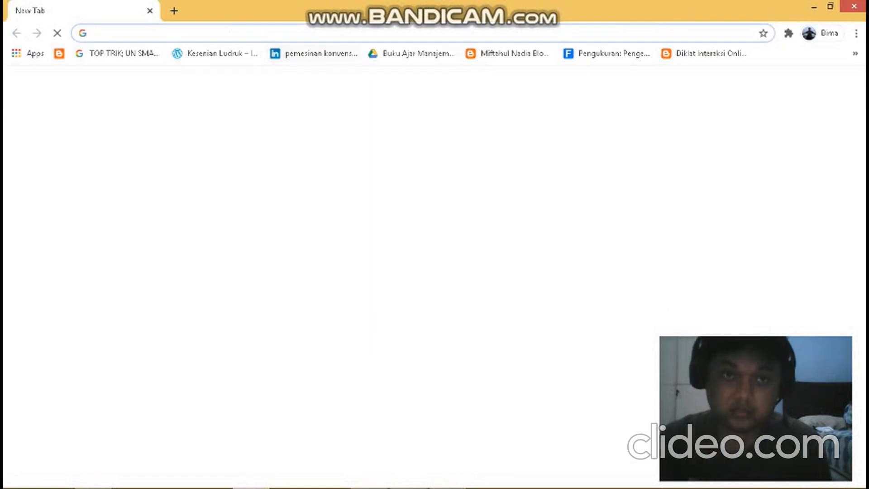
{"action": "type", "text": "my"}
{"action": "key", "text": "BackSpace"}
{"action": "key", "text": "BackSpace"}
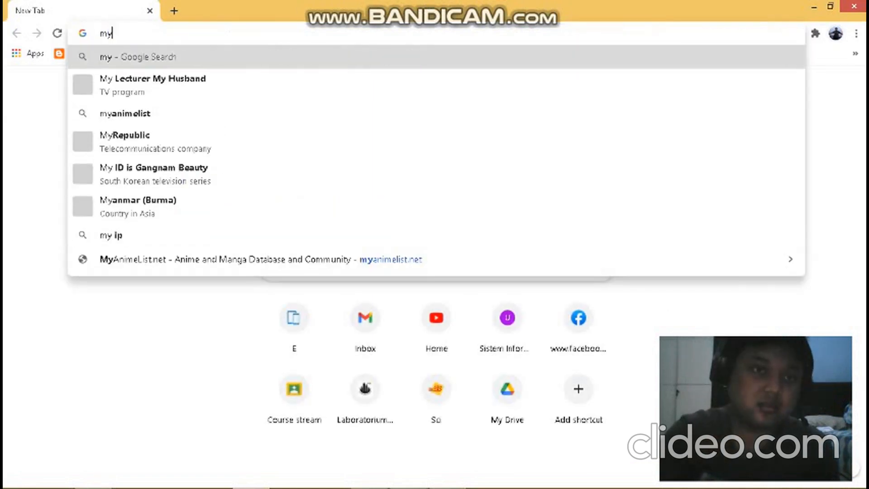
{"action": "type", "text": "lo"}
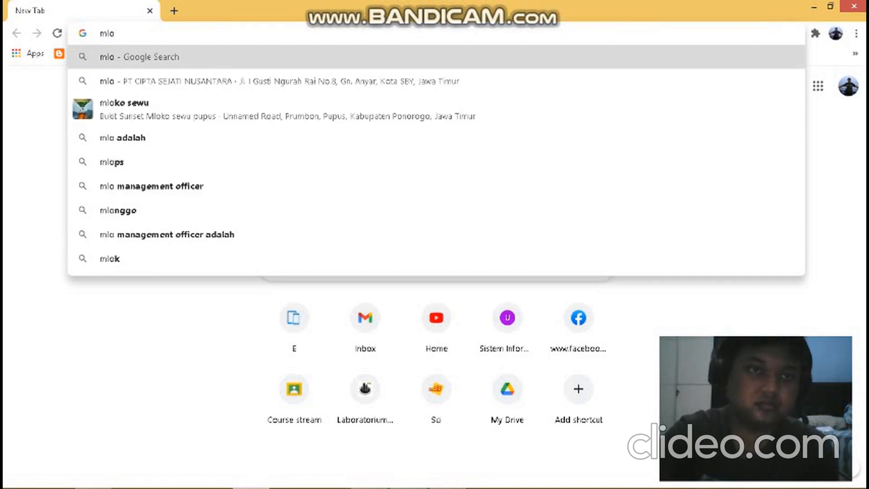
{"action": "key", "text": "ctrl+a"}
{"action": "key", "text": "BackSpace"}
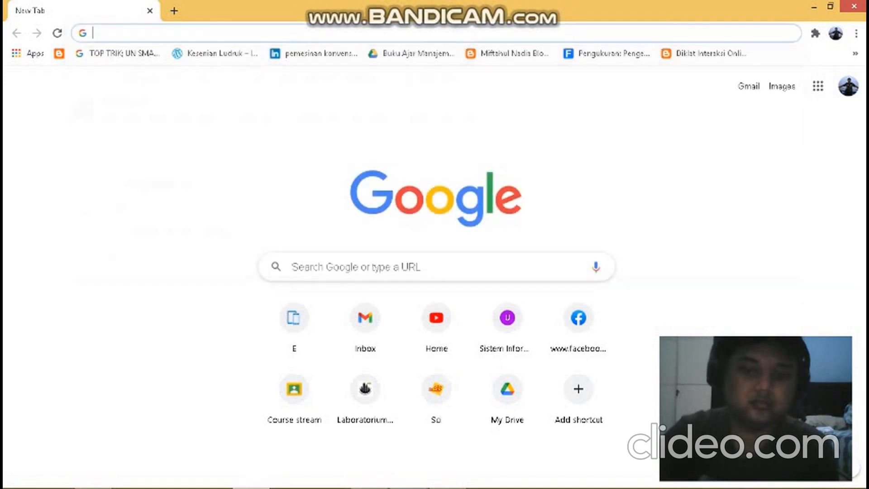
{"action": "type", "text": "localhost/phpmyadmin/"}
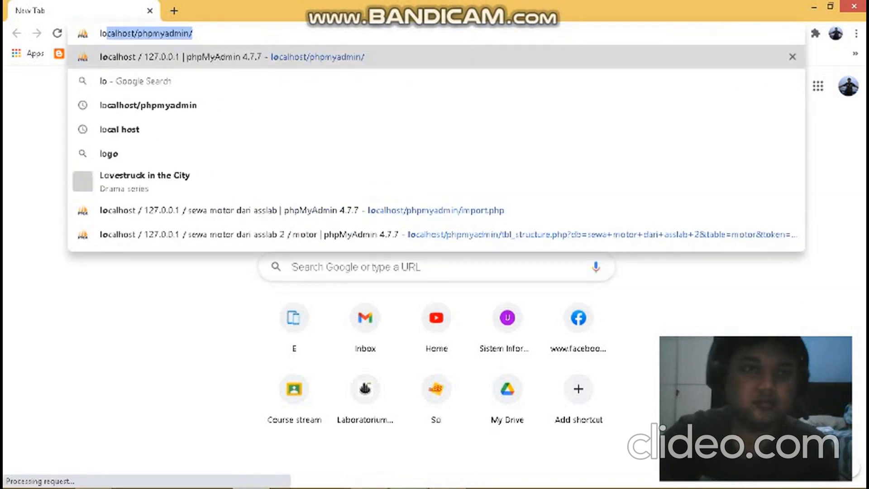
{"action": "key", "text": "Return"}
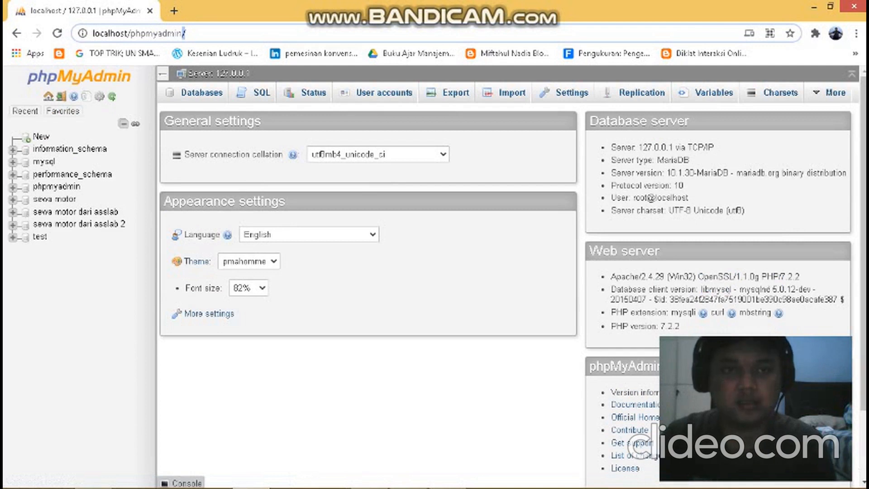
- Open the server's list of databases and fill in sewa motor as a new database name without creating it
{"action": "left_click", "coordinate": [202, 93]}
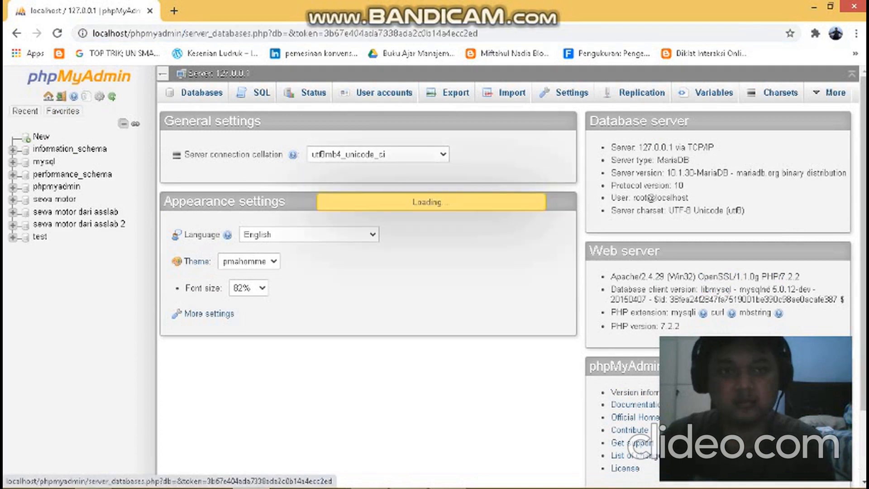
{"action": "left_click", "coordinate": [229, 187]}
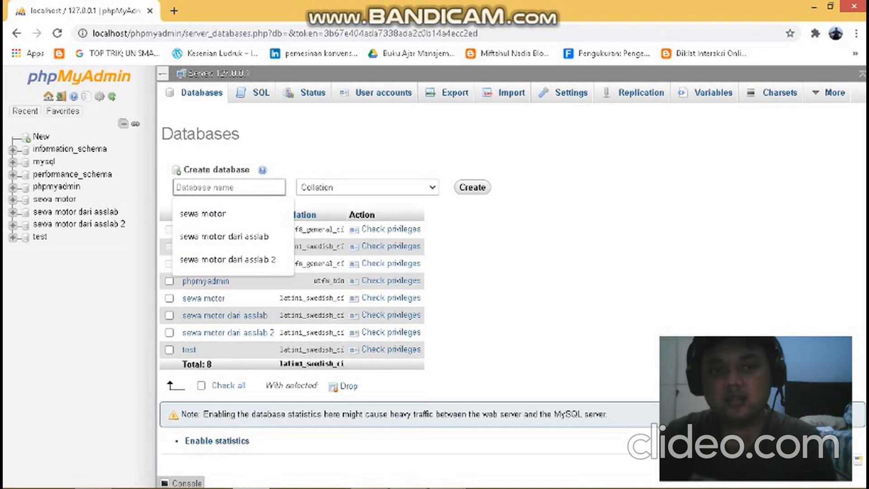
{"action": "key", "text": "Down"}
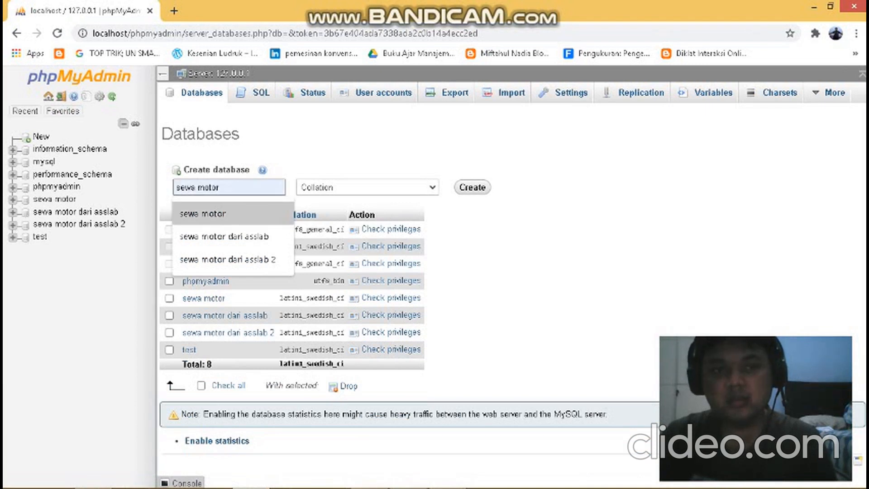
{"action": "key", "text": "Return"}
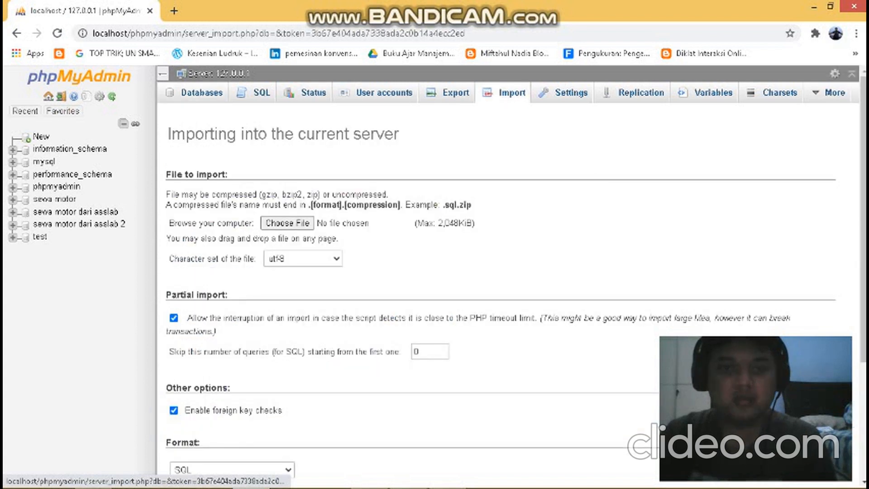
- Choose sewa motor lek2.sql from the MODEL\dari zaki folder on drive D as the import file and review the import options without running it
{"action": "left_click", "coordinate": [304, 223]}
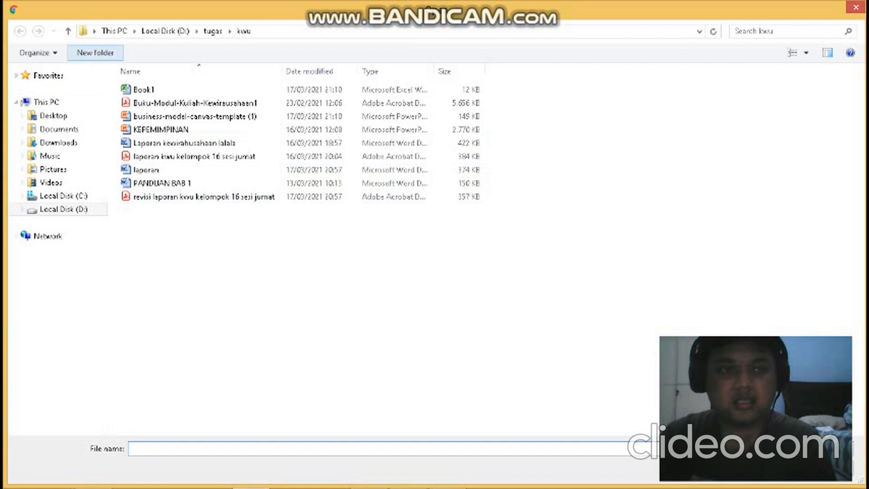
{"action": "left_click", "coordinate": [63, 208]}
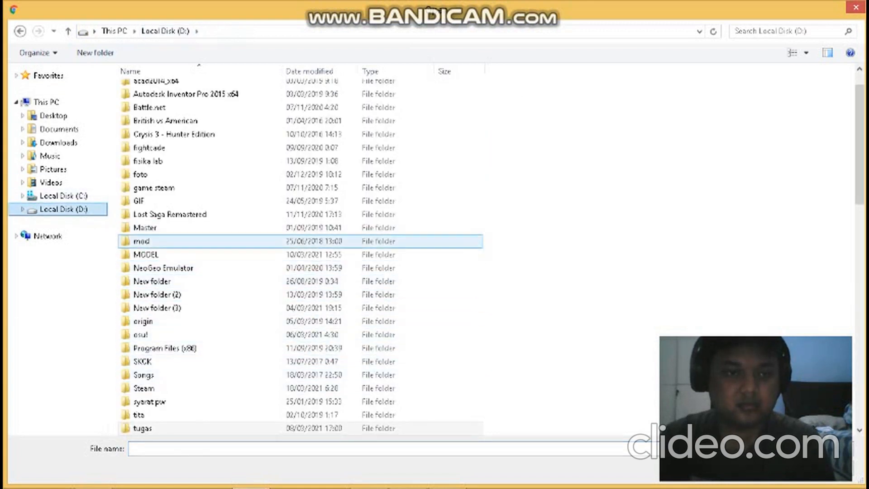
{"action": "double_click", "coordinate": [146, 254]}
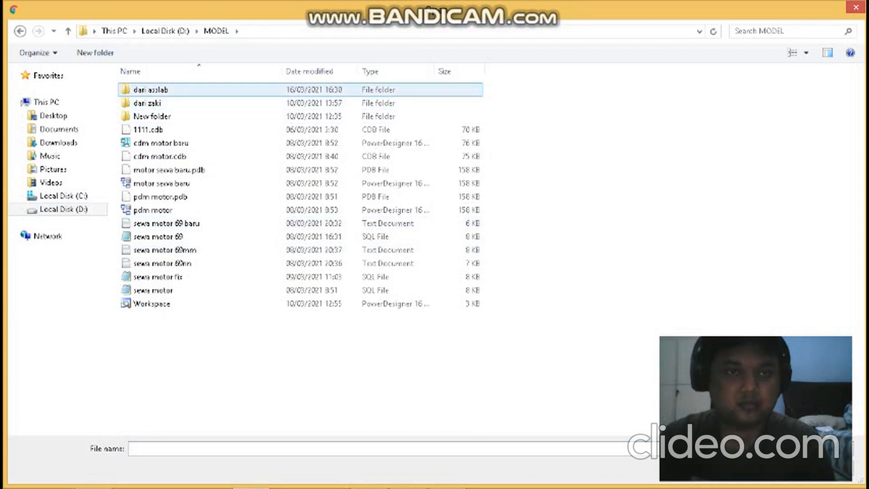
{"action": "double_click", "coordinate": [151, 90]}
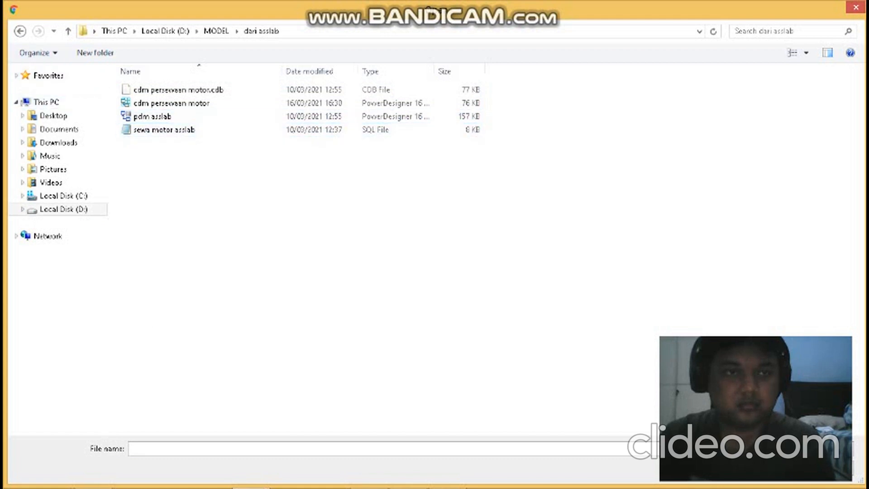
{"action": "left_click", "coordinate": [20, 31]}
{"action": "double_click", "coordinate": [147, 104]}
{"action": "left_click", "coordinate": [159, 130]}
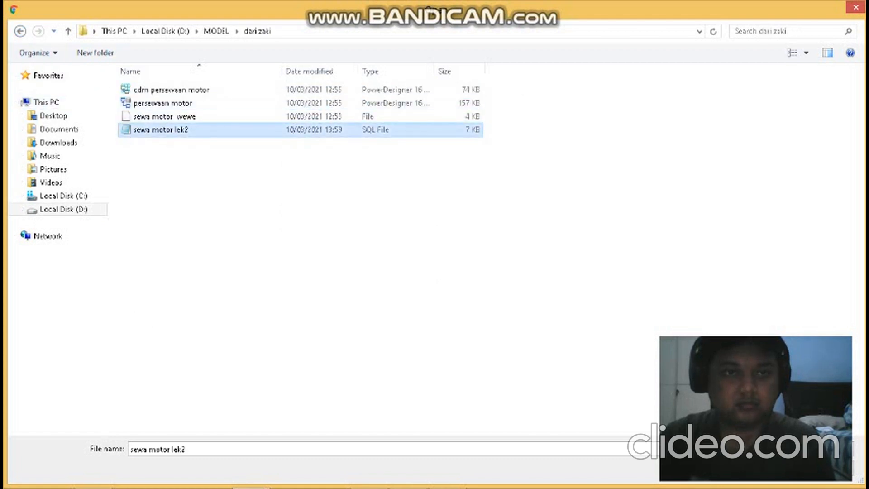
{"action": "left_click", "coordinate": [765, 468]}
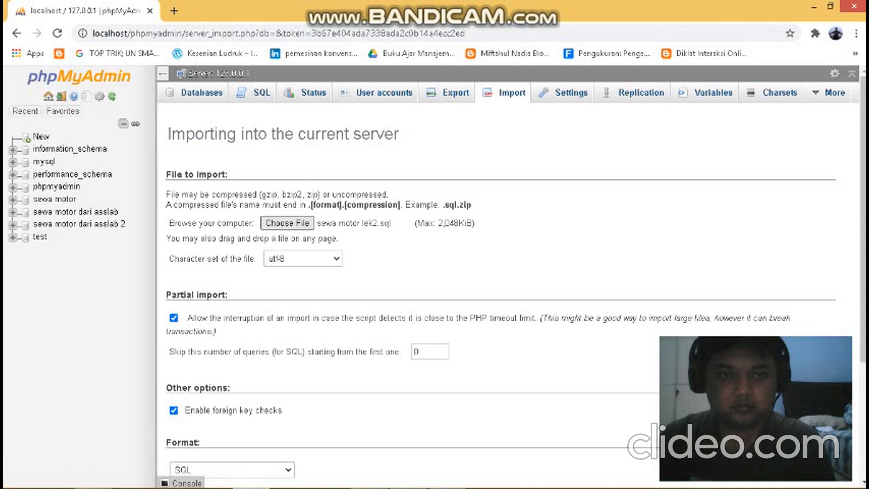
{"action": "scroll", "coordinate": [515, 277], "scroll_direction": "down", "scroll_amount": 3}
{"action": "scroll", "coordinate": [515, 278], "scroll_direction": "up", "scroll_amount": 1}
{"action": "scroll", "coordinate": [515, 292], "scroll_direction": "down", "scroll_amount": 3}
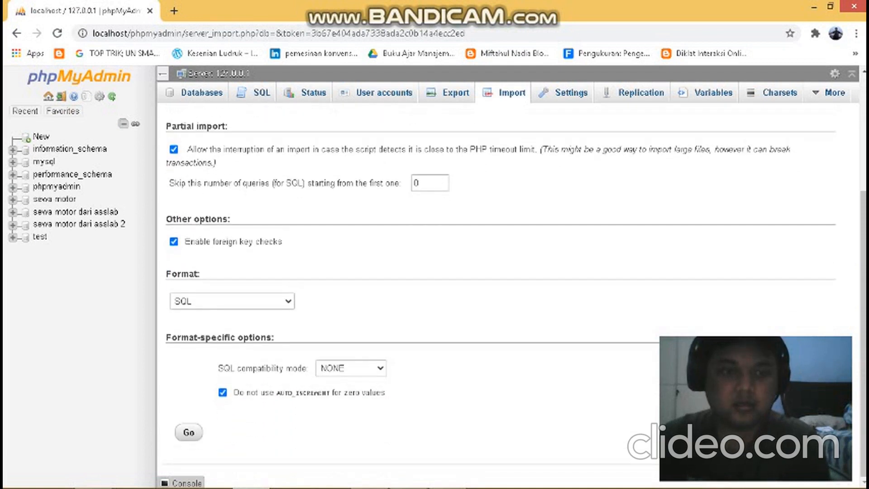
- Browse the motor table's rows in the sewa motor dari asslab 2 database and open its form for inserting new rows
{"action": "left_click", "coordinate": [76, 212]}
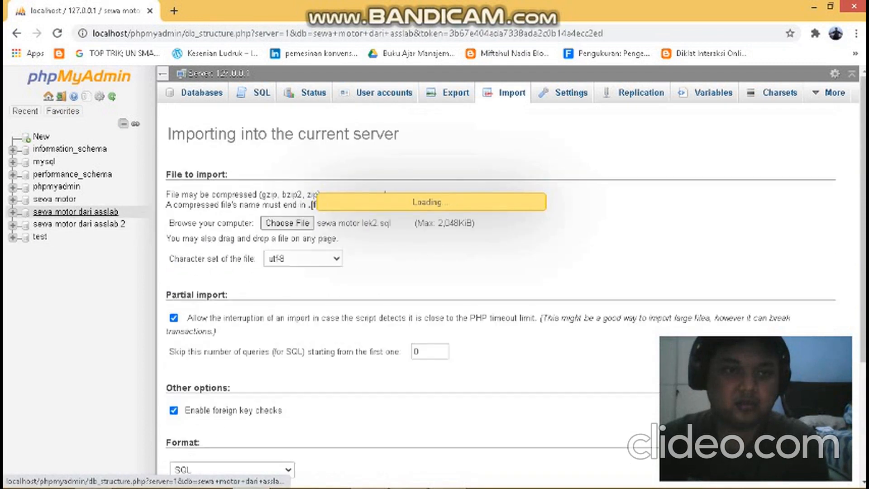
{"action": "left_click", "coordinate": [79, 223]}
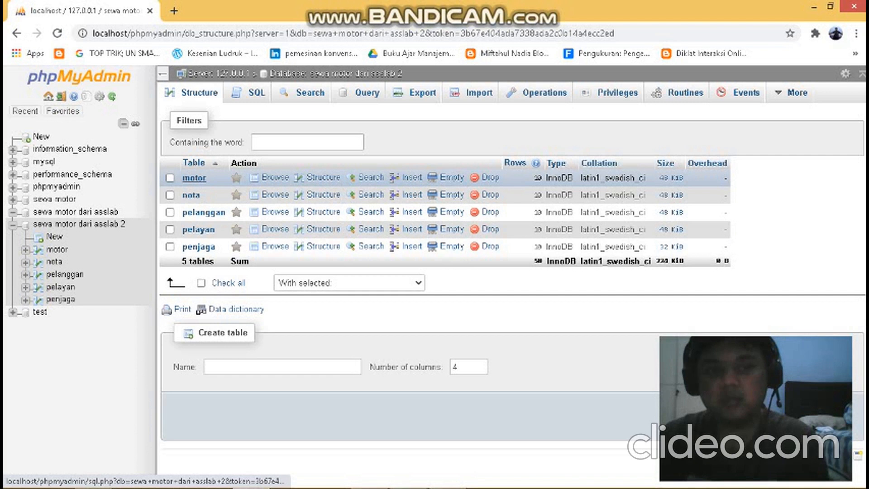
{"action": "left_click", "coordinate": [194, 178]}
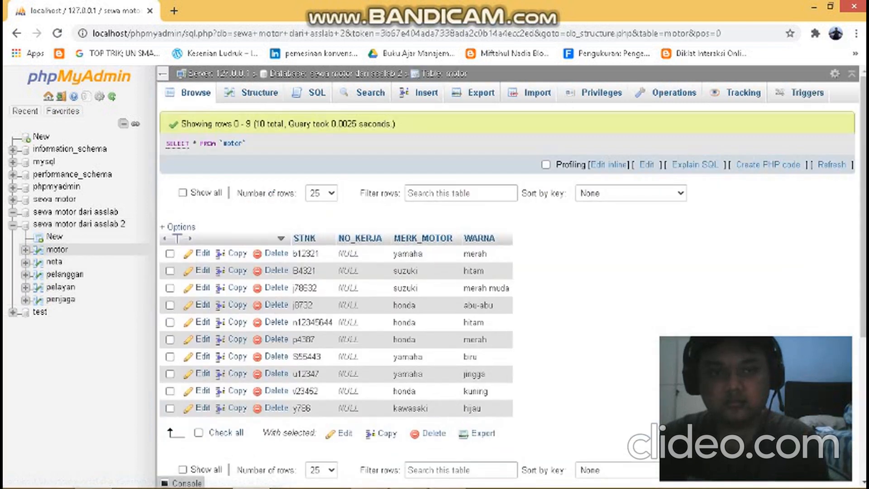
{"action": "scroll", "coordinate": [335, 290], "scroll_direction": "down", "scroll_amount": 1}
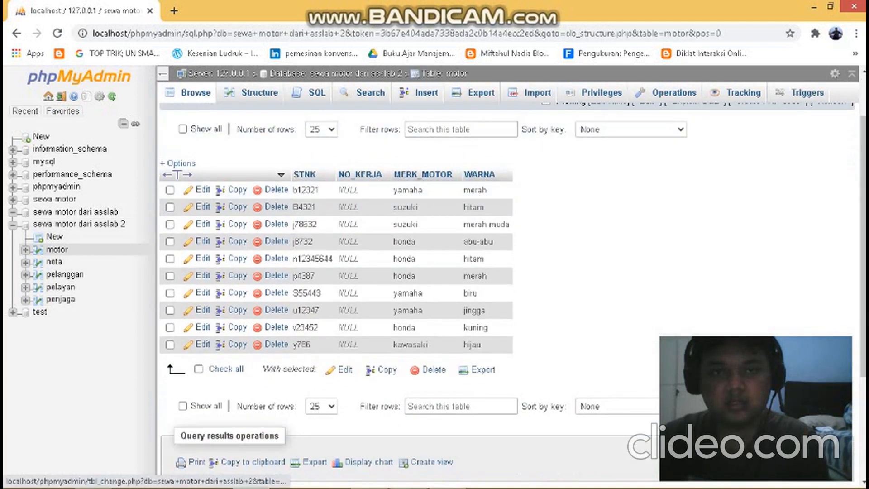
{"action": "left_click", "coordinate": [426, 93]}
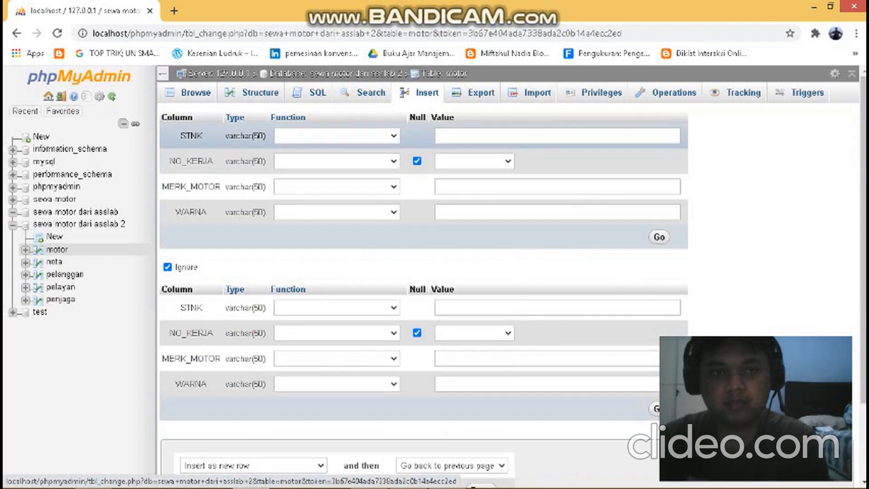
{"action": "left_click", "coordinate": [507, 136]}
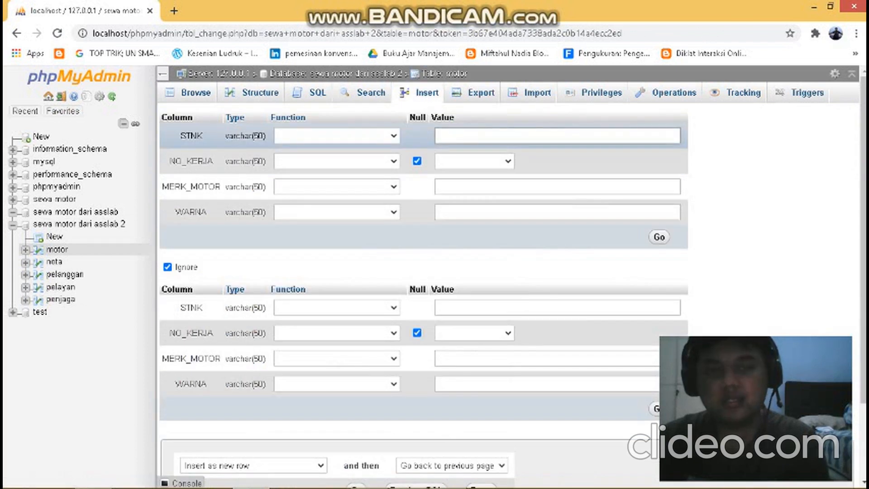
- Insert a row into the motor table with STNK 3222, MERK_MOTOR ginga and WARNA hijau, and browse the table's rows
{"action": "left_click", "coordinate": [506, 136]}
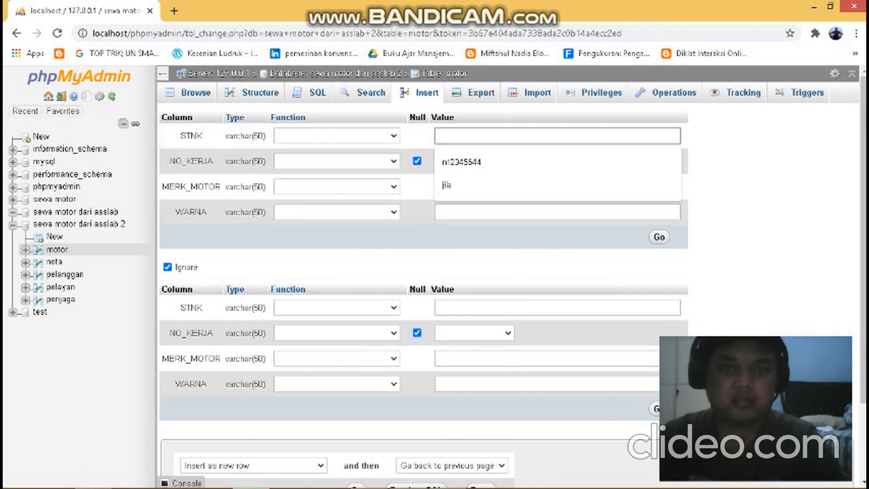
{"action": "type", "text": "3222"}
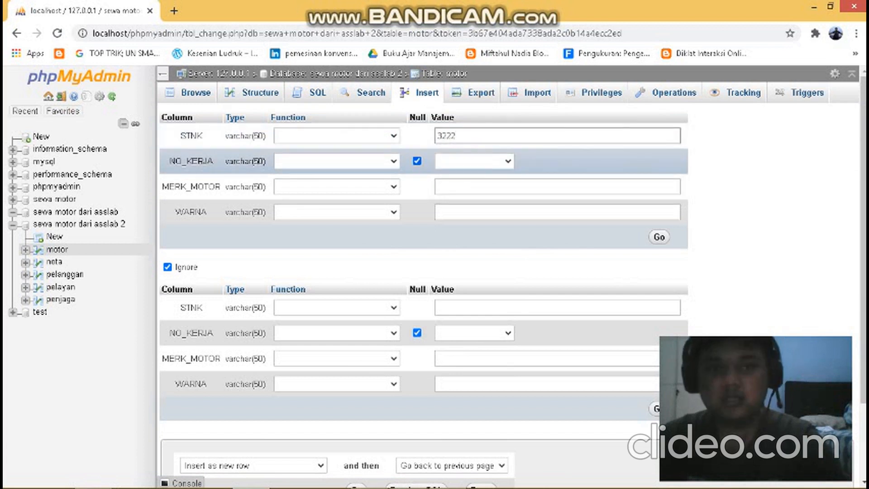
{"action": "left_click", "coordinate": [507, 186]}
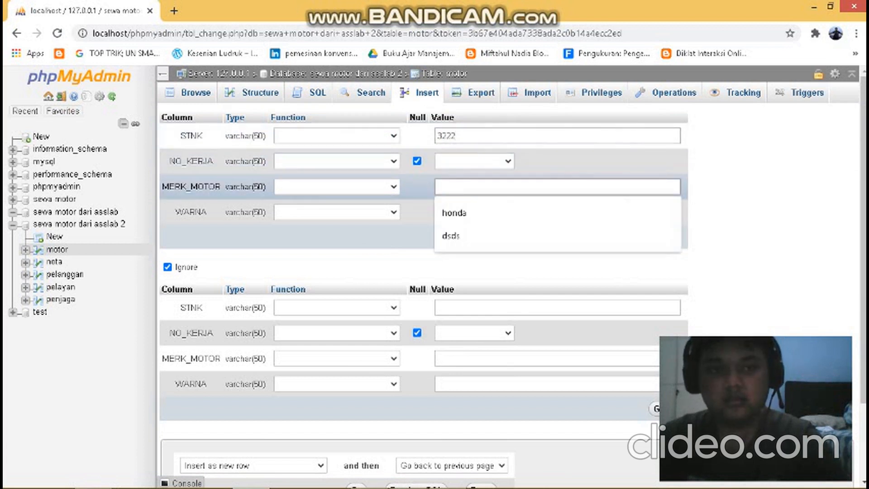
{"action": "type", "text": "ginga"}
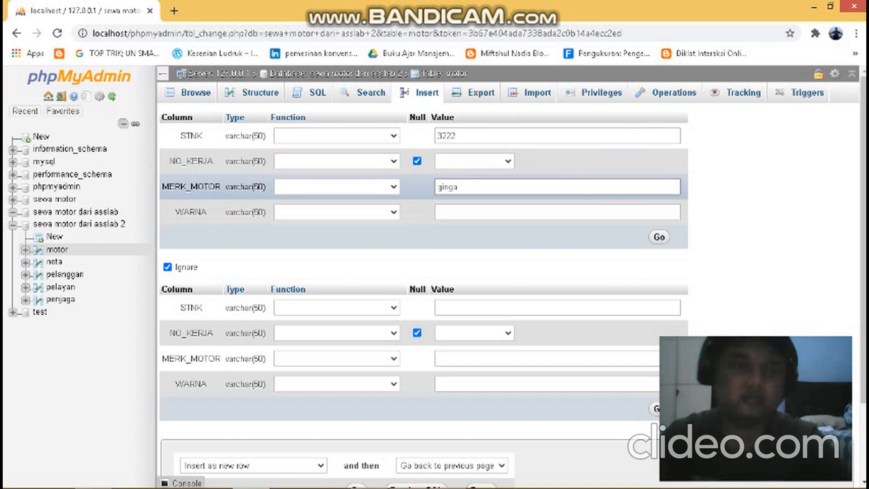
{"action": "key", "text": "Tab"}
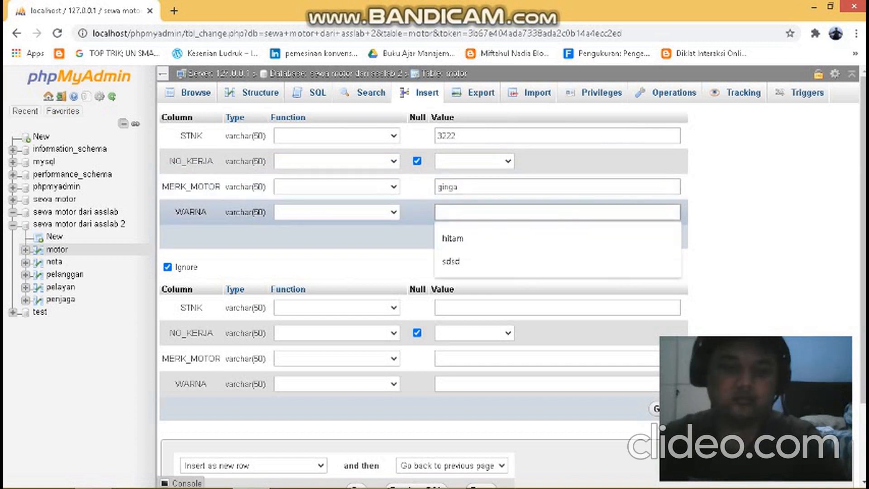
{"action": "type", "text": "hijau"}
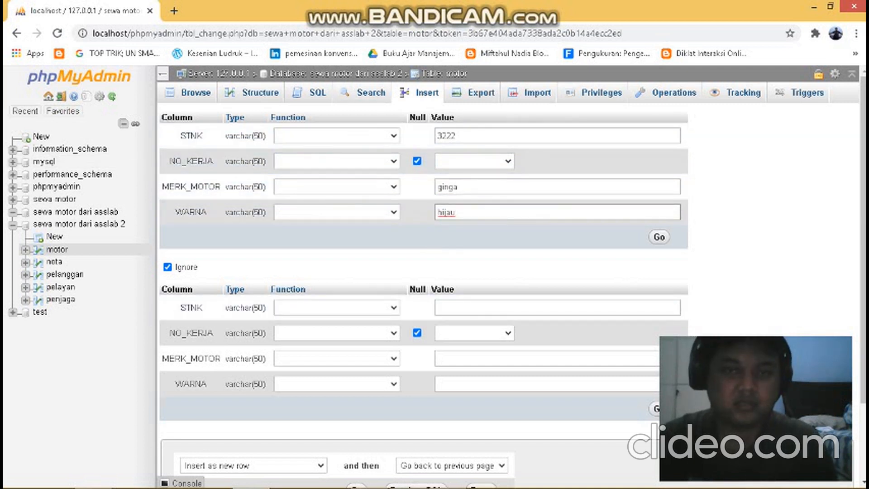
{"action": "key", "text": "Return"}
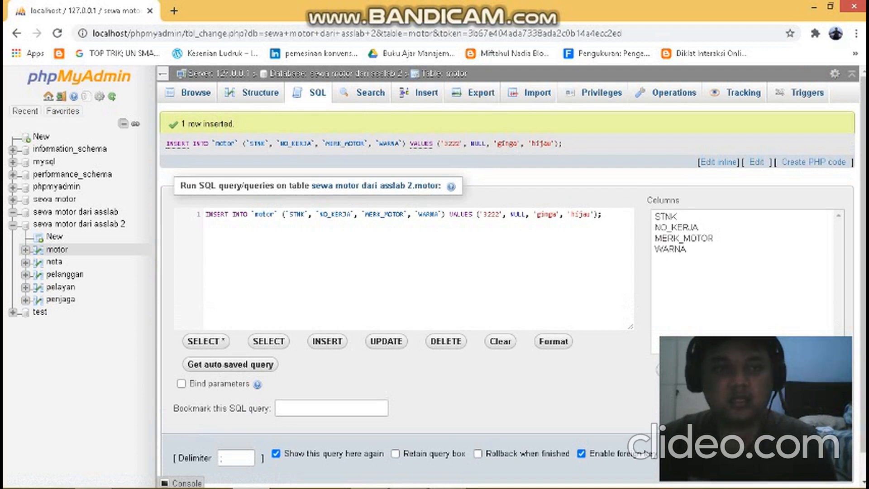
{"action": "left_click", "coordinate": [195, 93]}
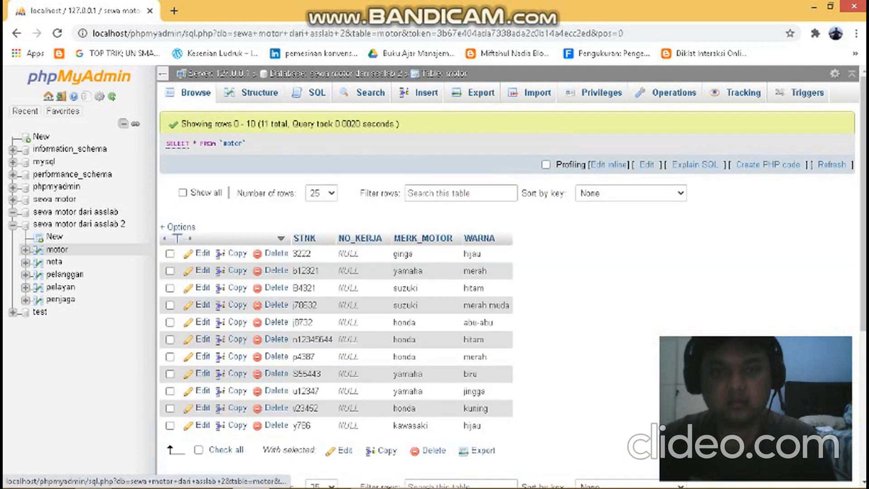
{"action": "scroll", "coordinate": [343, 289], "scroll_direction": "down", "scroll_amount": 3}
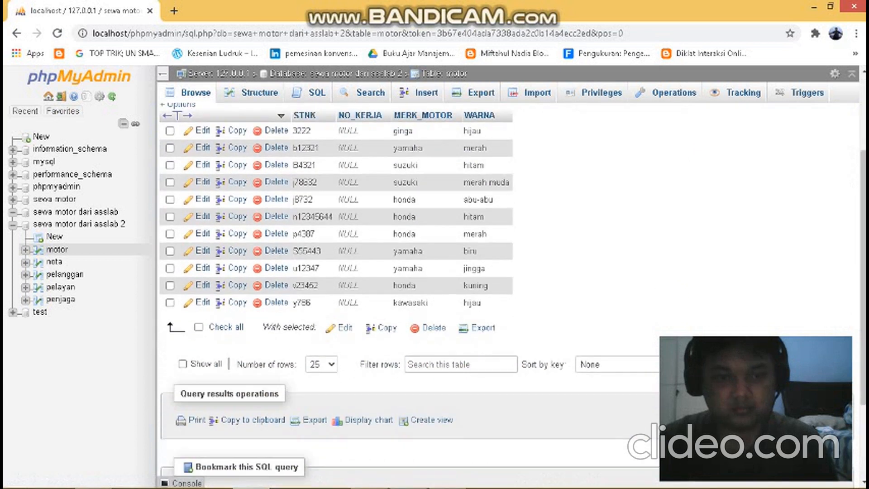